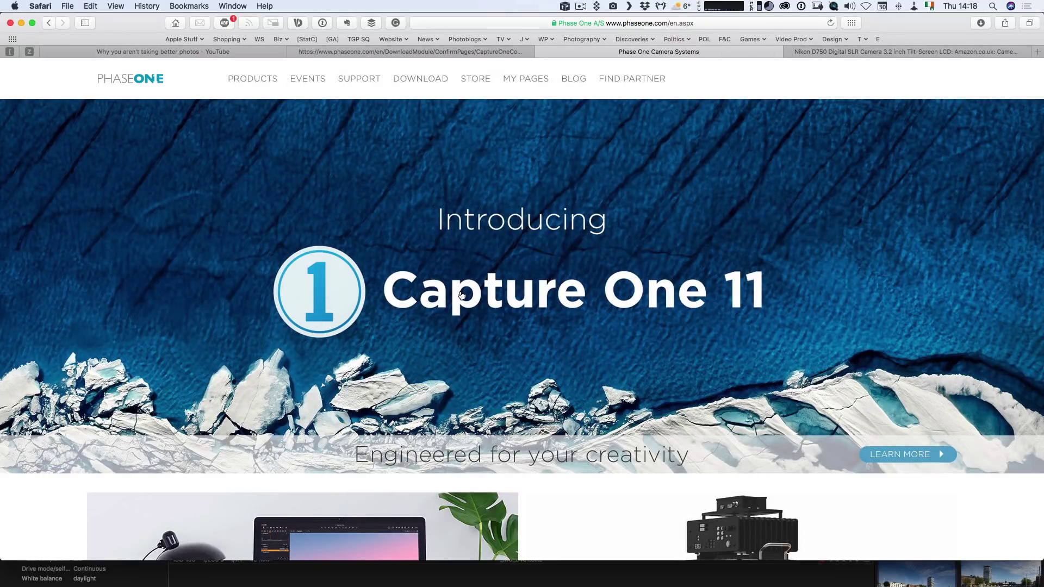
Open the What's new page for Capture One 11 and look over its new features and improvements.
{"action": "left_click", "coordinate": [462, 295]}
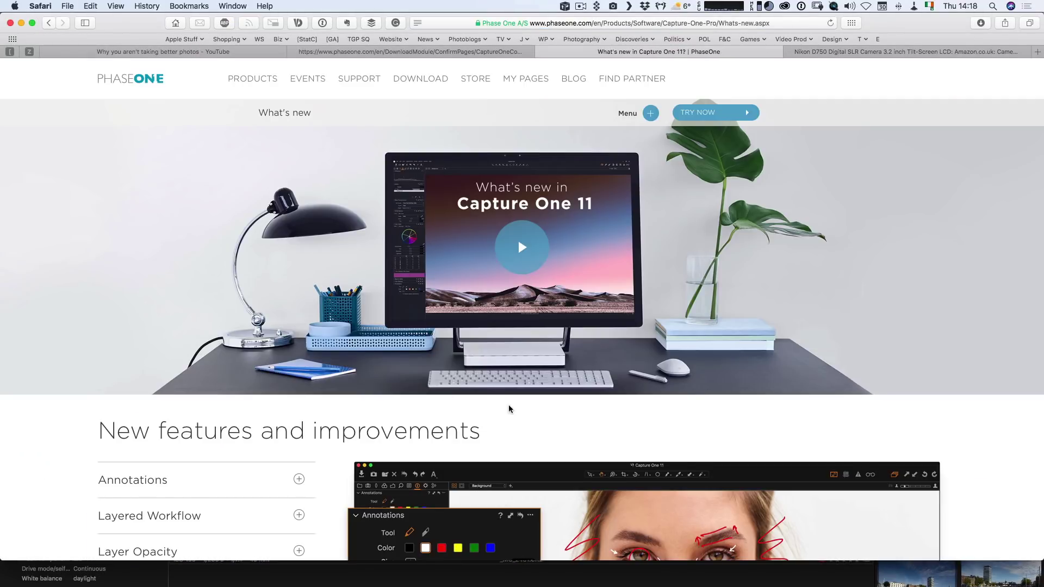
{"action": "scroll", "coordinate": [508, 408], "scroll_direction": "down", "scroll_amount": 10}
{"action": "scroll", "coordinate": [304, 272], "scroll_direction": "up", "scroll_amount": 5}
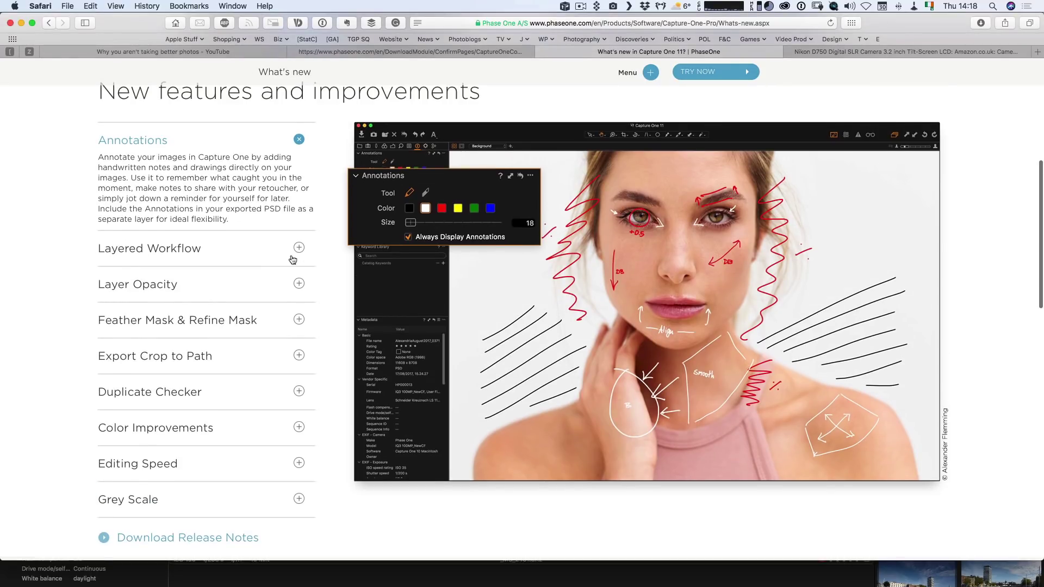
{"action": "scroll", "coordinate": [327, 274], "scroll_direction": "up", "scroll_amount": 4}
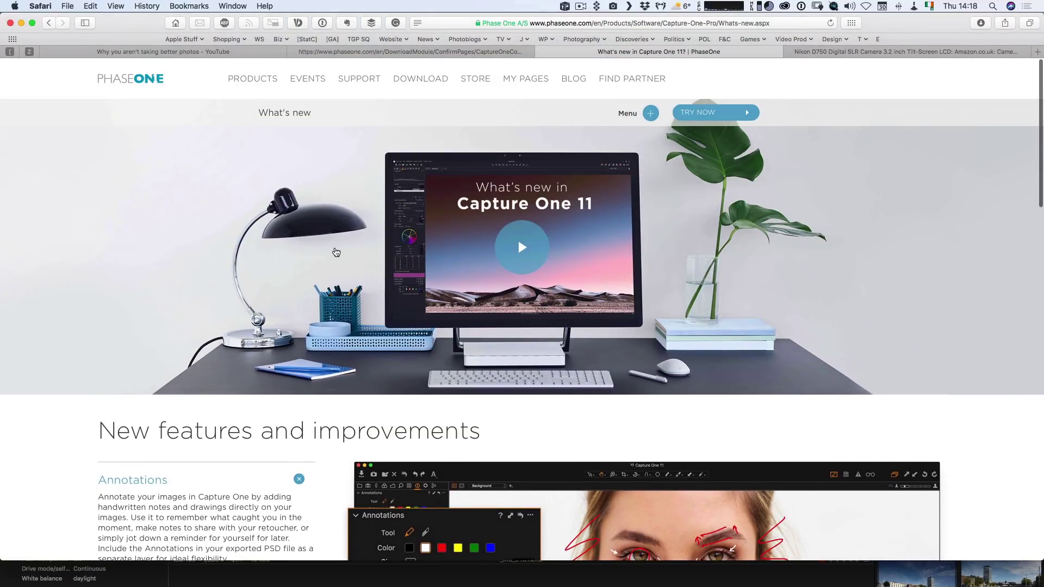
{"action": "scroll", "coordinate": [336, 251], "scroll_direction": "down", "scroll_amount": 8}
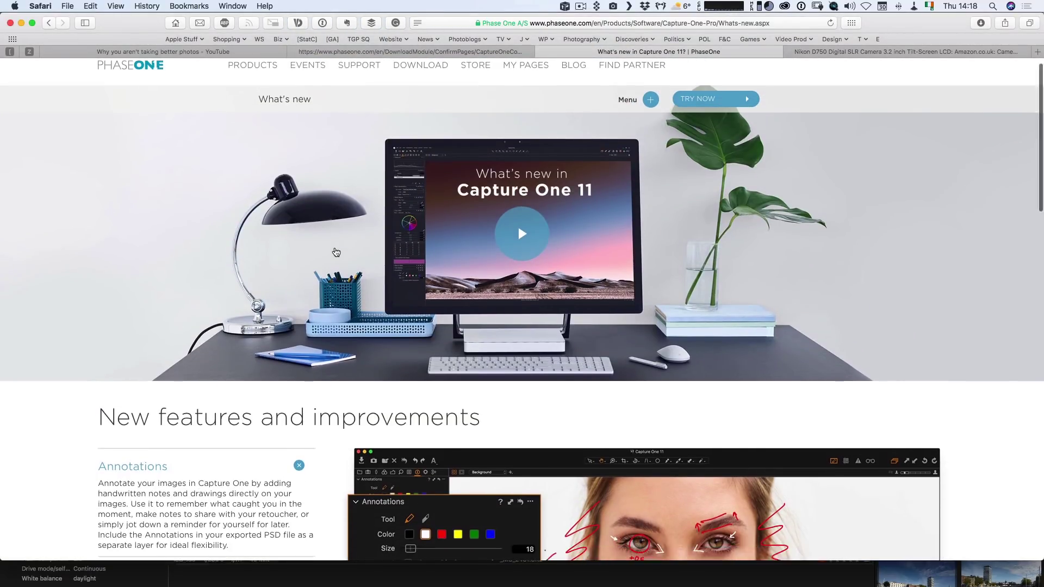
{"action": "scroll", "coordinate": [336, 252], "scroll_direction": "down", "scroll_amount": 5}
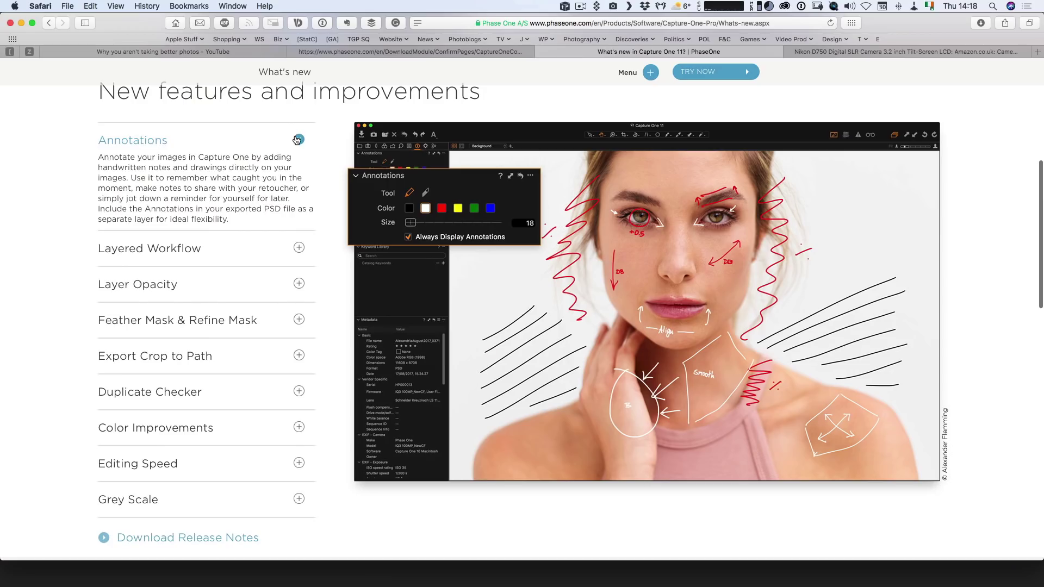
Collapse the Annotations entry and read the Layered Workflow entry in the feature list.
{"action": "left_click", "coordinate": [298, 139]}
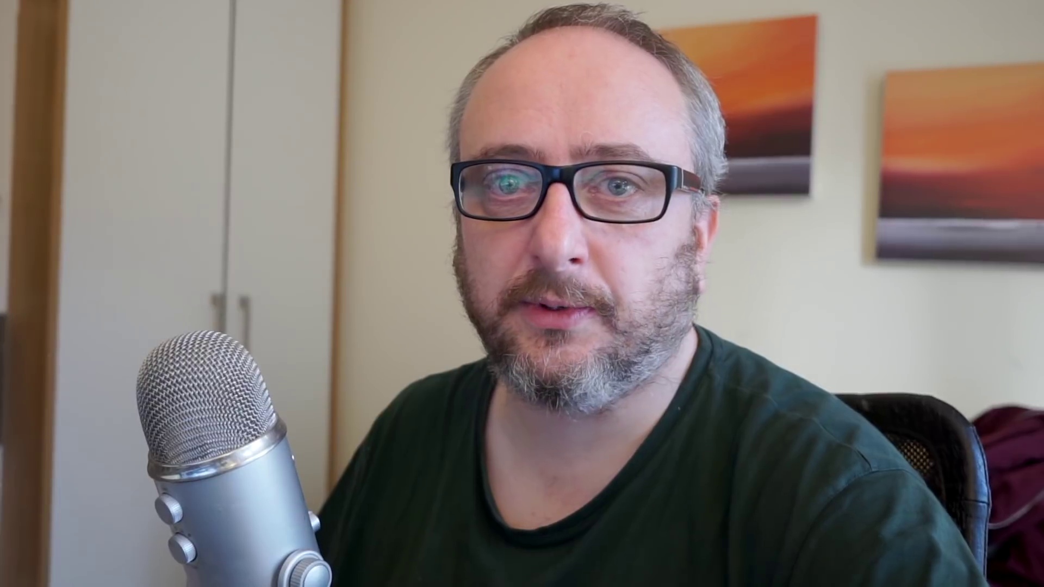
{"action": "left_click", "coordinate": [297, 181]}
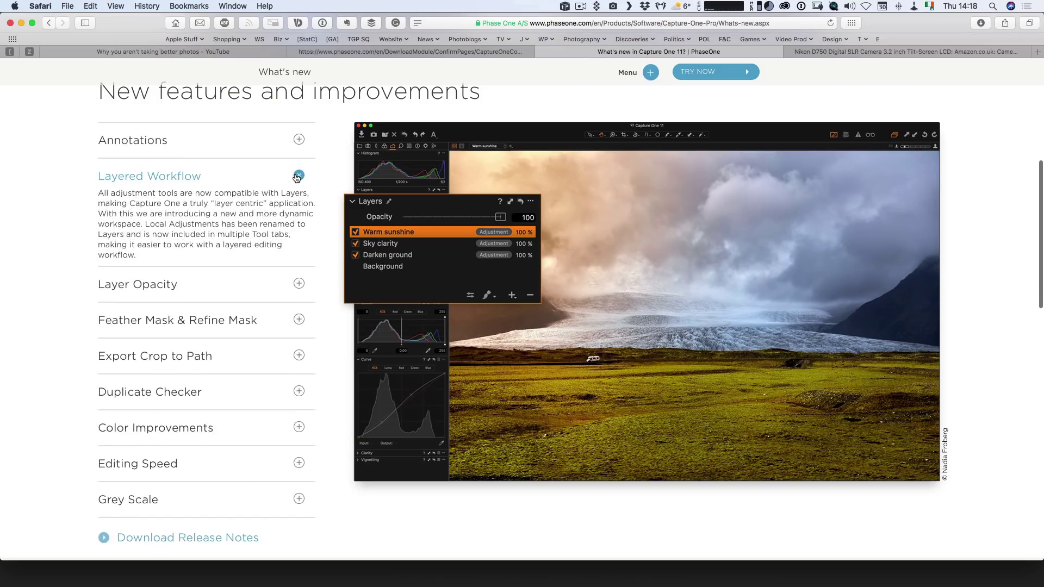
{"action": "left_click", "coordinate": [297, 177]}
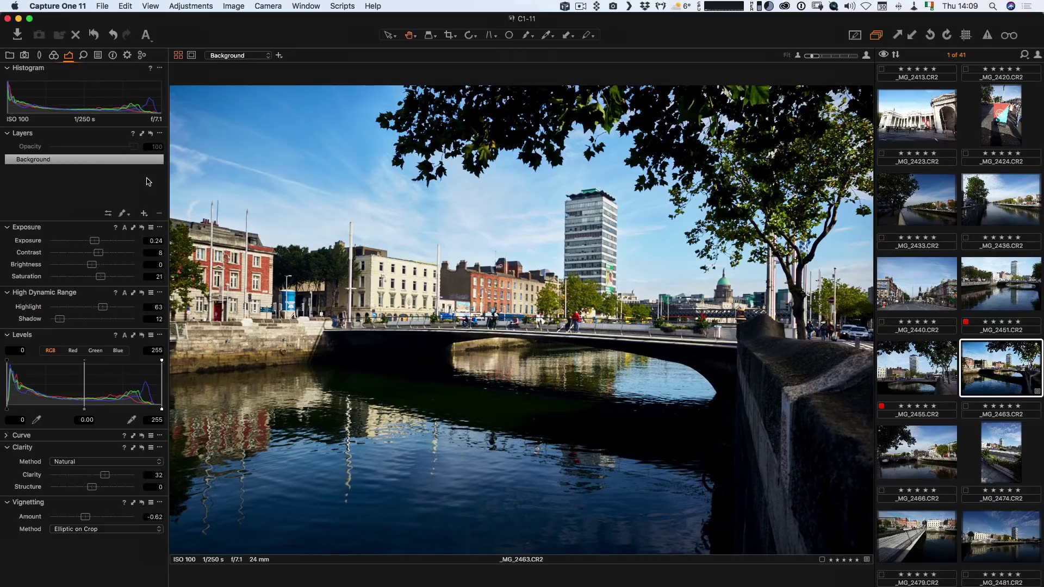
Switch to Capture One and set the background's High Dynamic Range shadow to 46 and clarity to 35 on the river photo.
{"action": "mouse_move", "coordinate": [79, 322]}
{"action": "left_mouse_down"}
{"action": "mouse_move", "coordinate": [98, 324]}
{"action": "mouse_move", "coordinate": [88, 325]}
{"action": "left_mouse_up"}
{"action": "left_click_drag", "start_coordinate": [60, 320], "coordinate": [88, 321]}
{"action": "left_click_drag", "start_coordinate": [105, 476], "coordinate": [106, 475]}
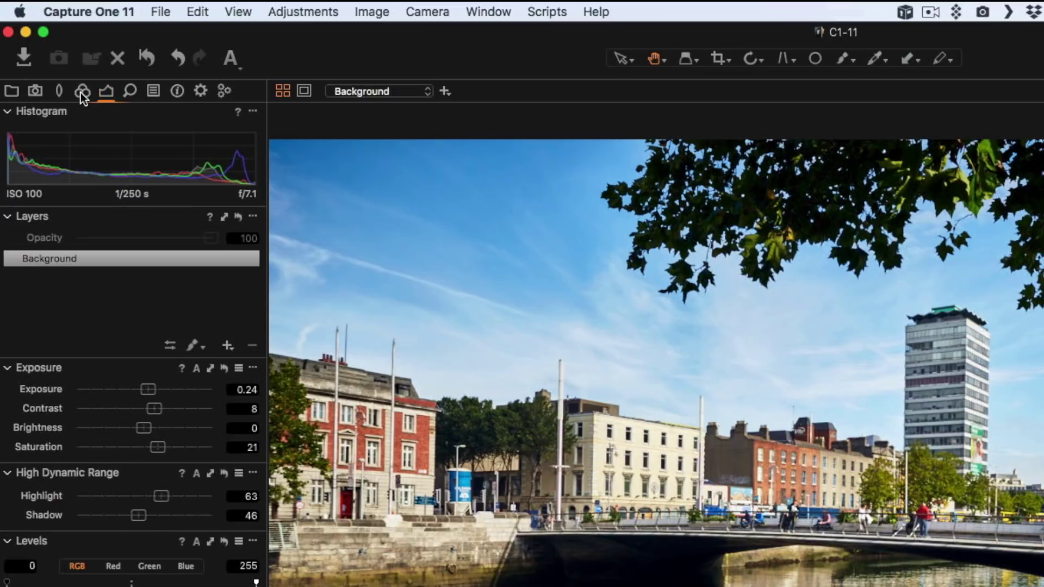
Look at the Layers tool among the colour adjustments and return to the exposure adjustments.
{"action": "left_click", "coordinate": [53, 56]}
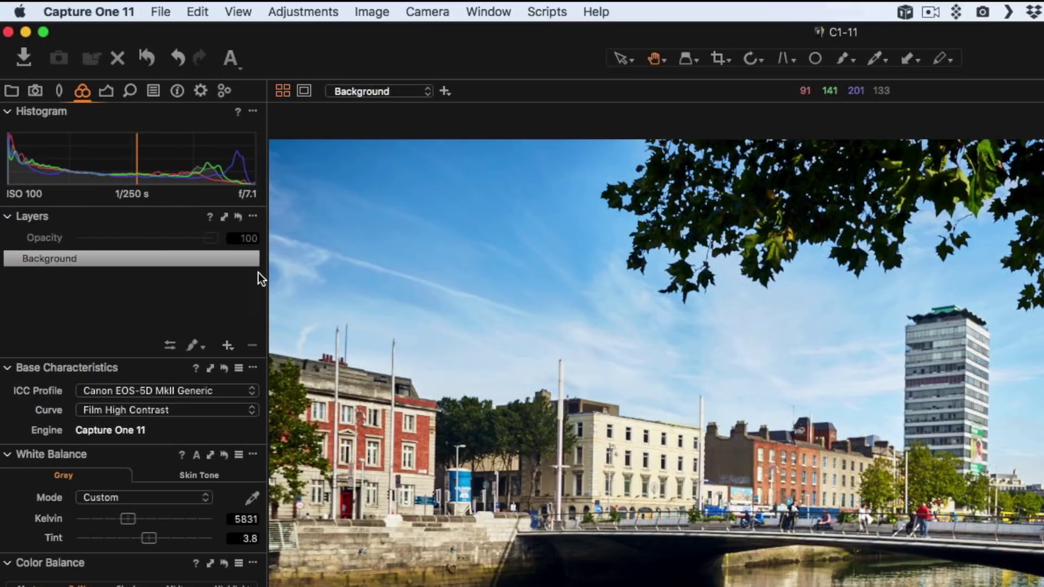
{"action": "left_click", "coordinate": [106, 91]}
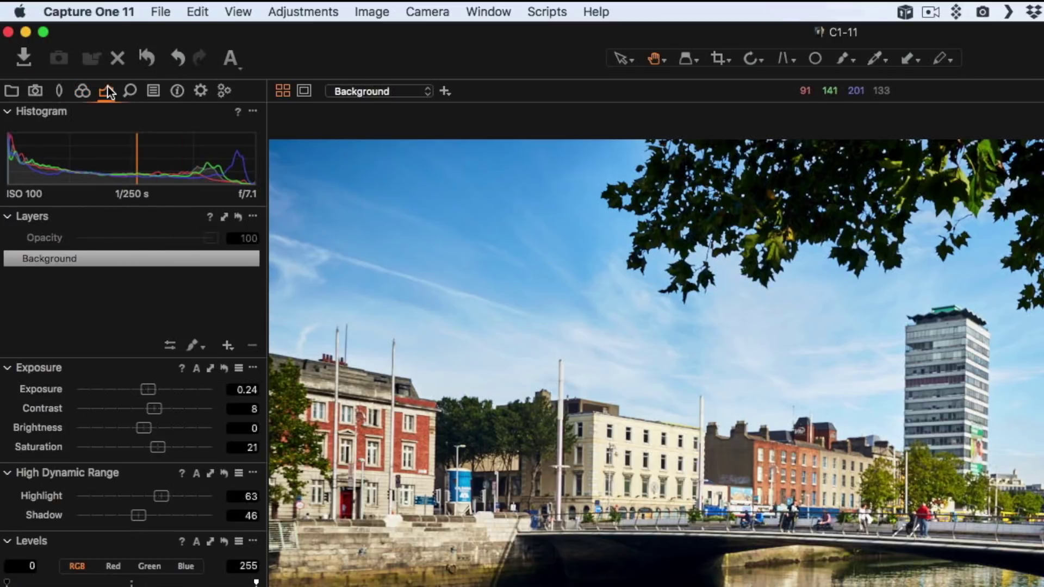
Add a new filled layer to the river photo and set its High Dynamic Range shadow to 89.
{"action": "left_click", "coordinate": [227, 345]}
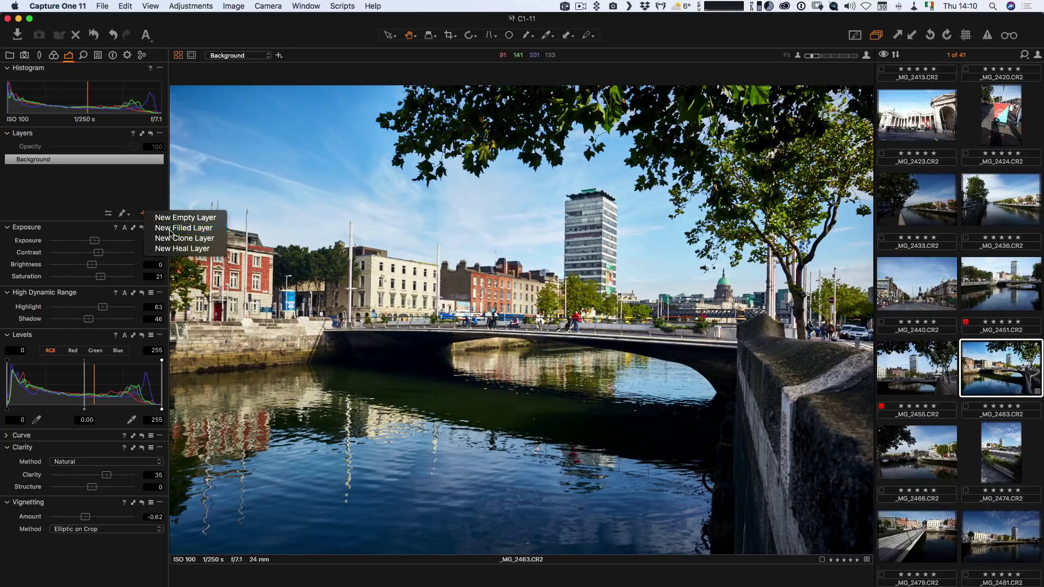
{"action": "left_click", "coordinate": [170, 231]}
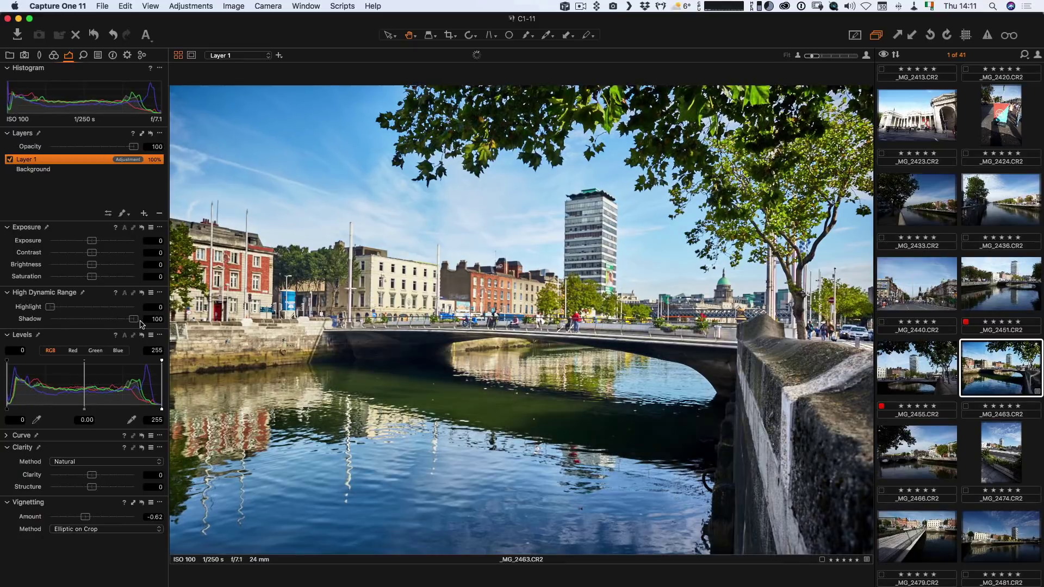
{"action": "left_click_drag", "start_coordinate": [133, 319], "coordinate": [125, 321]}
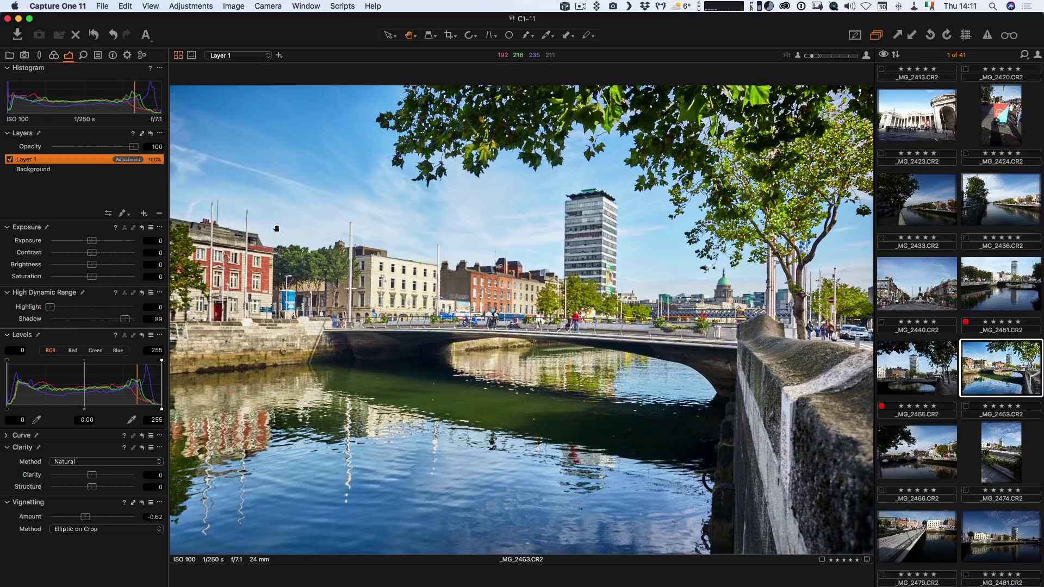
Invert the new layer's mask and brush it in over the overhanging leaves and the riverside tree's foliage.
{"action": "right_click", "coordinate": [147, 160]}
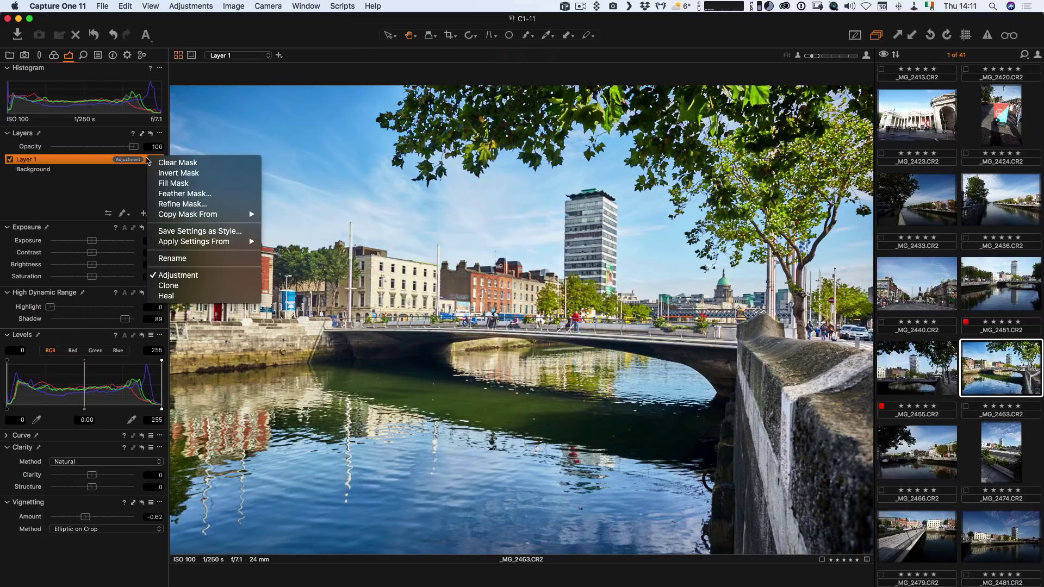
{"action": "left_click", "coordinate": [167, 173]}
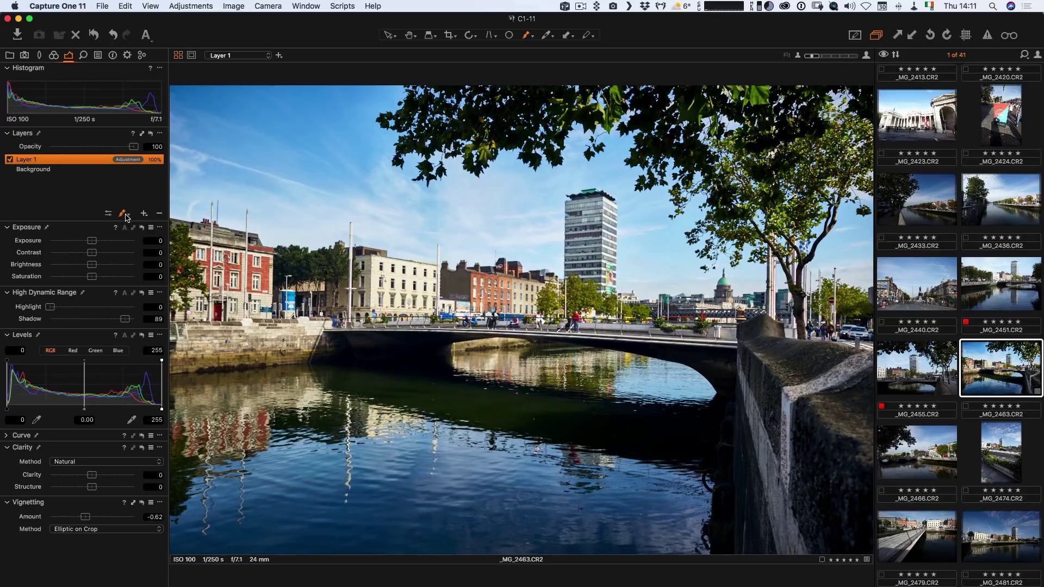
{"action": "mouse_move", "coordinate": [516, 118]}
{"action": "left_mouse_down"}
{"action": "mouse_move", "coordinate": [443, 119]}
{"action": "mouse_move", "coordinate": [535, 117]}
{"action": "left_mouse_up"}
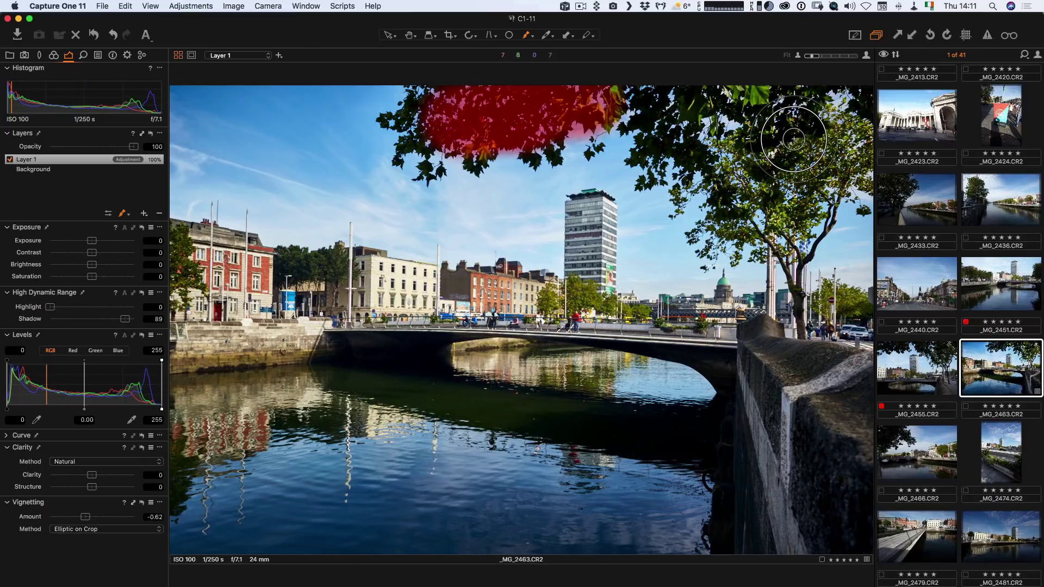
{"action": "mouse_move", "coordinate": [795, 138]}
{"action": "left_mouse_down"}
{"action": "mouse_move", "coordinate": [805, 140]}
{"action": "mouse_move", "coordinate": [772, 104]}
{"action": "left_mouse_up"}
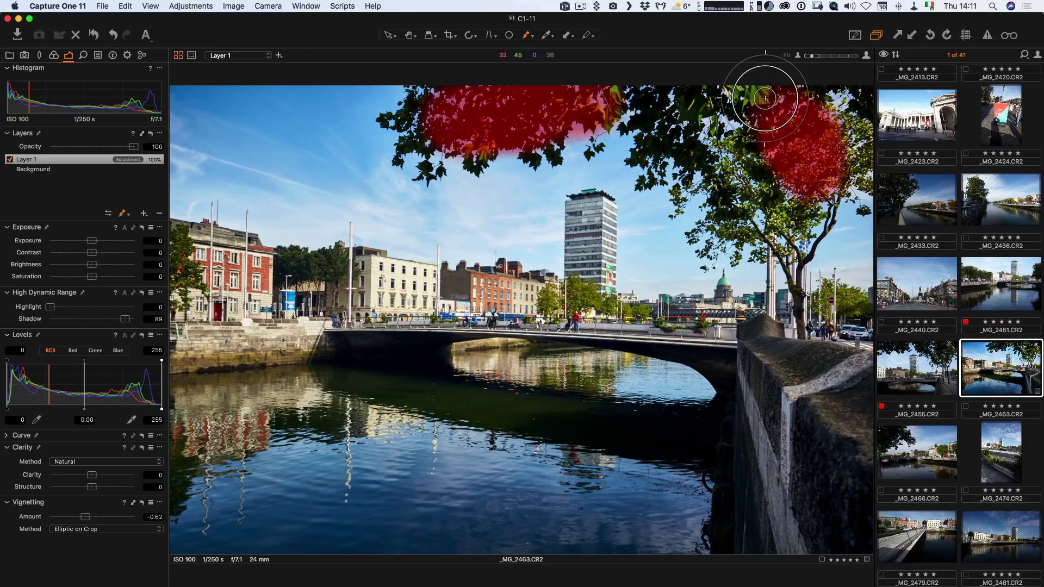
{"action": "left_click_drag", "start_coordinate": [762, 195], "coordinate": [753, 131]}
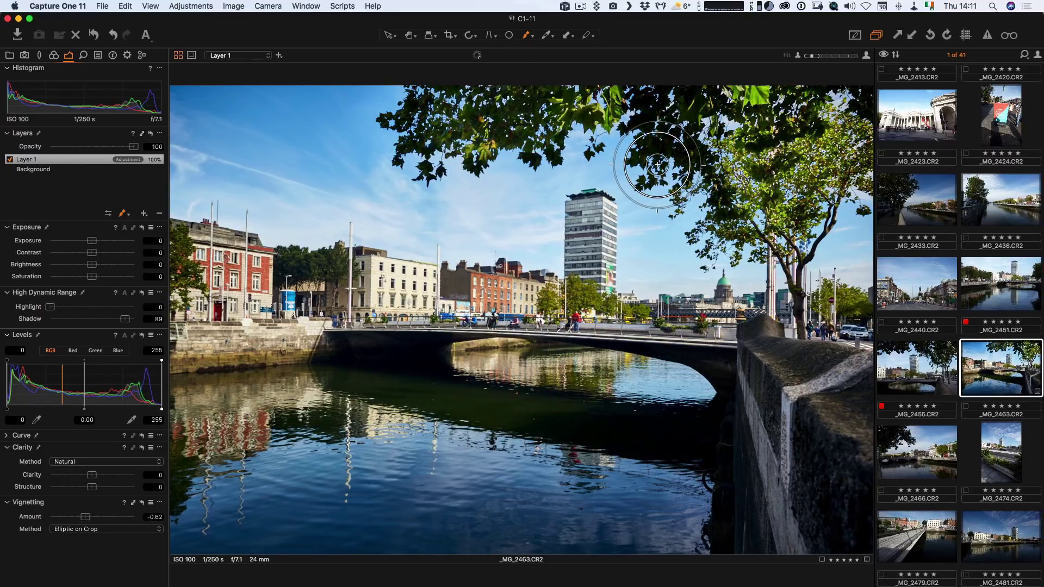
{"action": "mouse_move", "coordinate": [489, 105]}
{"action": "left_mouse_down"}
{"action": "mouse_move", "coordinate": [520, 129]}
{"action": "mouse_move", "coordinate": [642, 103]}
{"action": "mouse_move", "coordinate": [675, 121]}
{"action": "mouse_move", "coordinate": [666, 140]}
{"action": "mouse_move", "coordinate": [646, 124]}
{"action": "mouse_move", "coordinate": [665, 130]}
{"action": "mouse_move", "coordinate": [661, 142]}
{"action": "mouse_move", "coordinate": [713, 91]}
{"action": "mouse_move", "coordinate": [859, 107]}
{"action": "mouse_move", "coordinate": [782, 221]}
{"action": "mouse_move", "coordinate": [744, 224]}
{"action": "mouse_move", "coordinate": [727, 168]}
{"action": "left_mouse_up"}
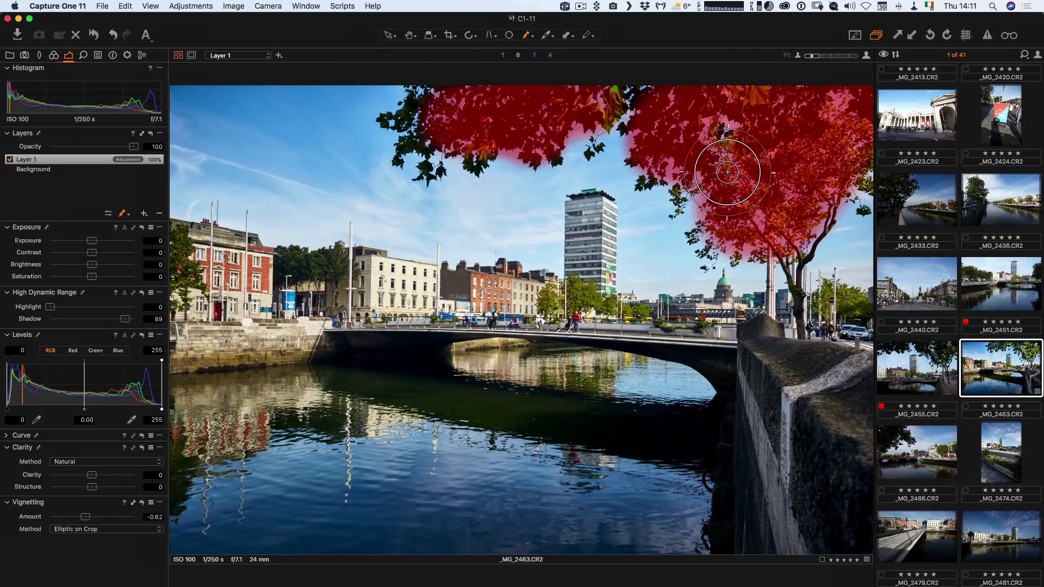
{"action": "mouse_move", "coordinate": [434, 152]}
{"action": "left_mouse_down"}
{"action": "mouse_move", "coordinate": [466, 139]}
{"action": "mouse_move", "coordinate": [477, 151]}
{"action": "left_mouse_up"}
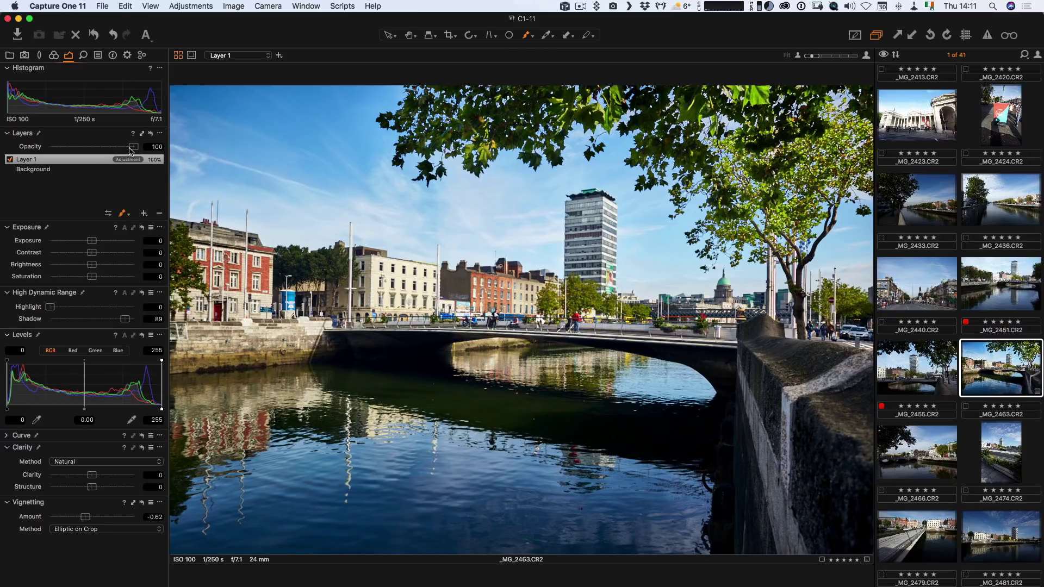
Lower the foliage layer's opacity to 56 and rename the layer Tree.
{"action": "left_click_drag", "start_coordinate": [133, 149], "coordinate": [98, 148]}
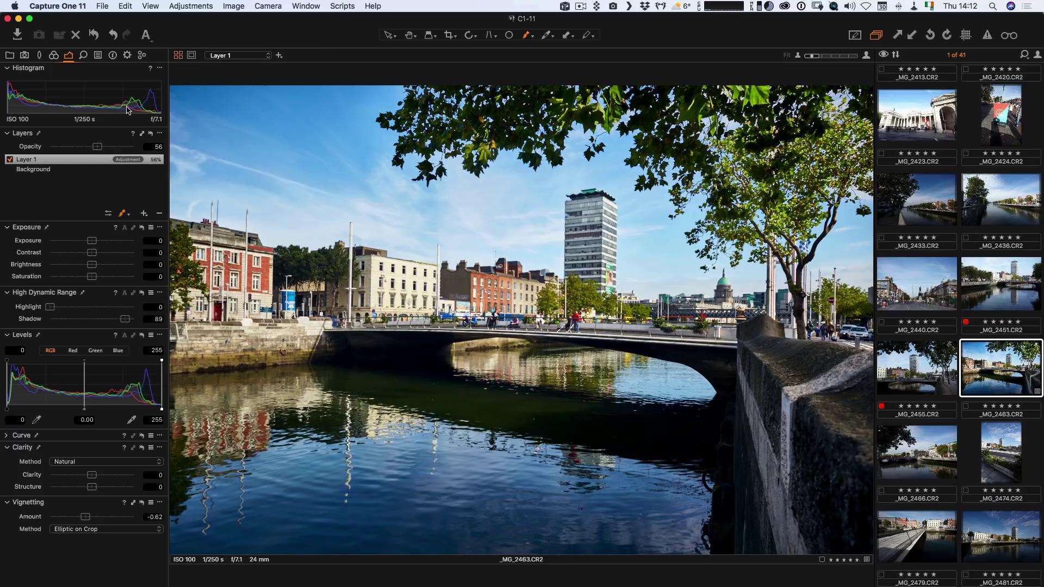
{"action": "double_click", "coordinate": [25, 159]}
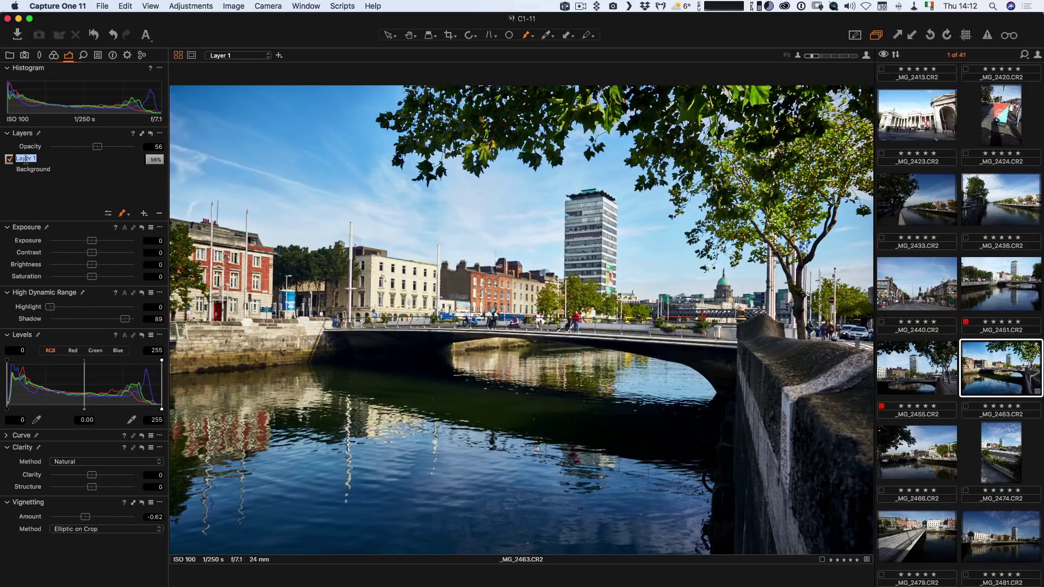
{"action": "type", "text": "Tree"}
{"action": "key", "text": "Return"}
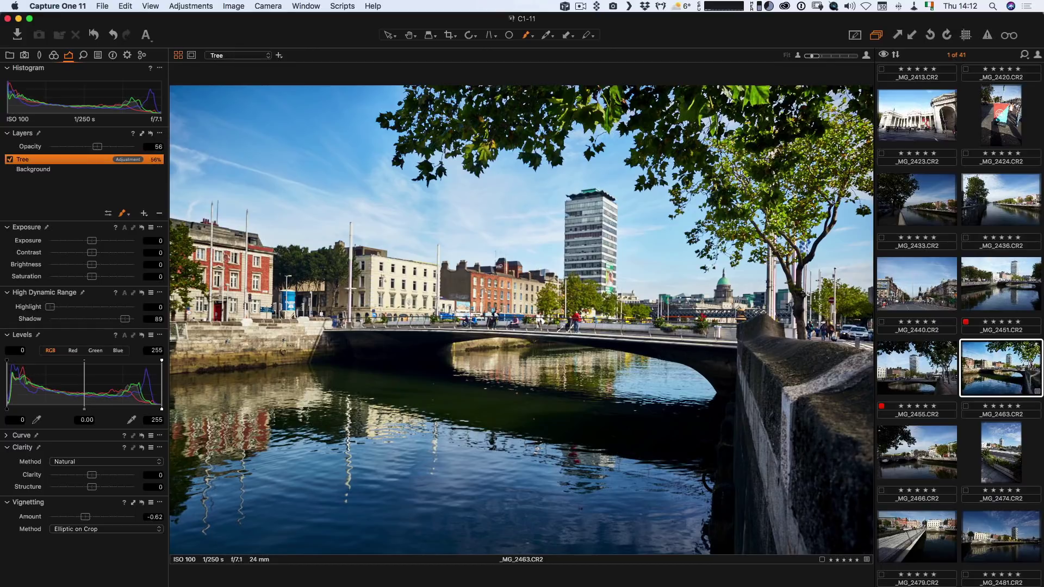
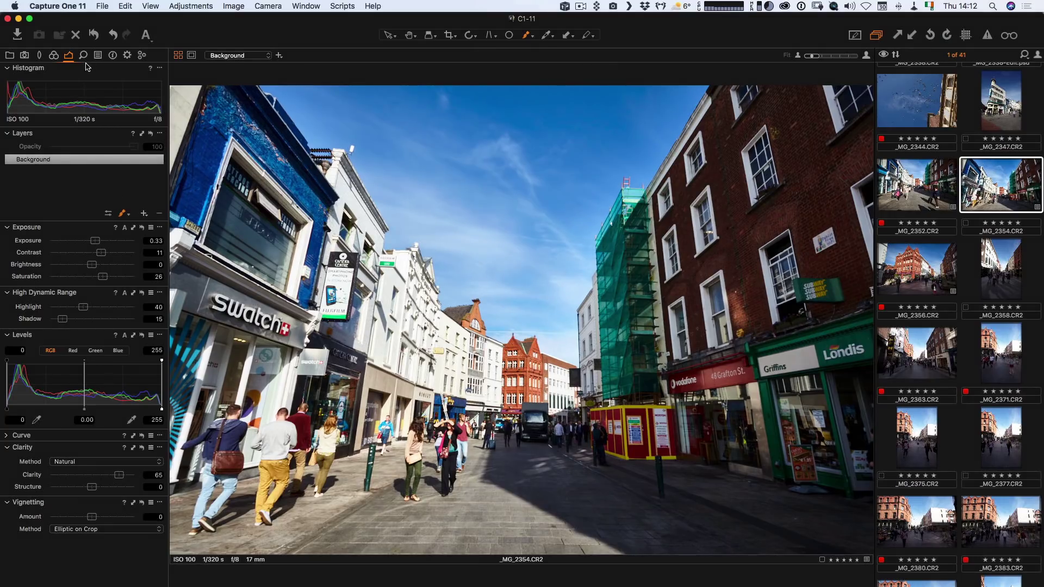
Add a new adjustment layer to the street photo _MG_2354.CR2 and fill its mask.
{"action": "left_click", "coordinate": [143, 214]}
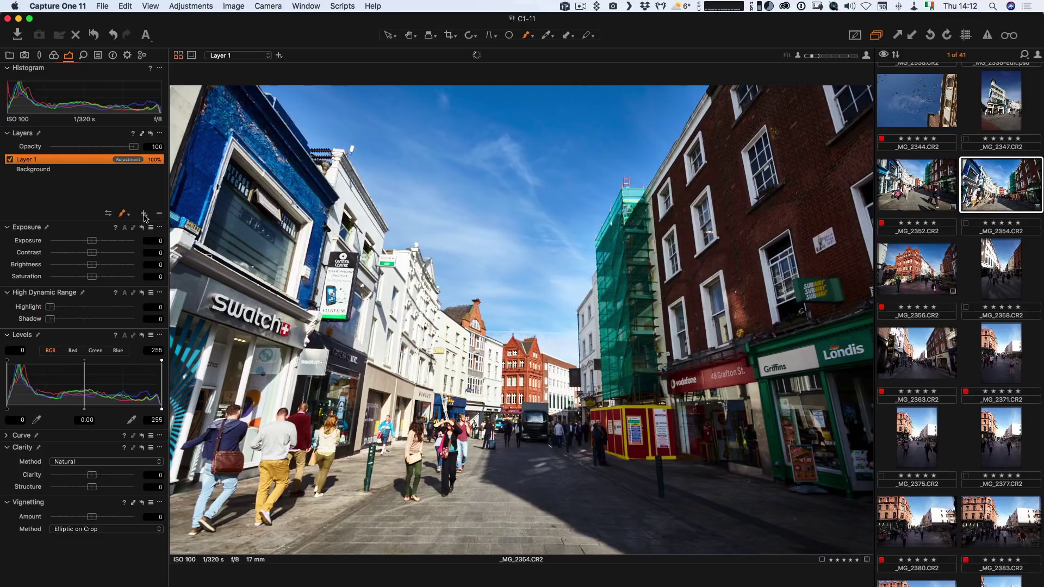
{"action": "right_click", "coordinate": [146, 161]}
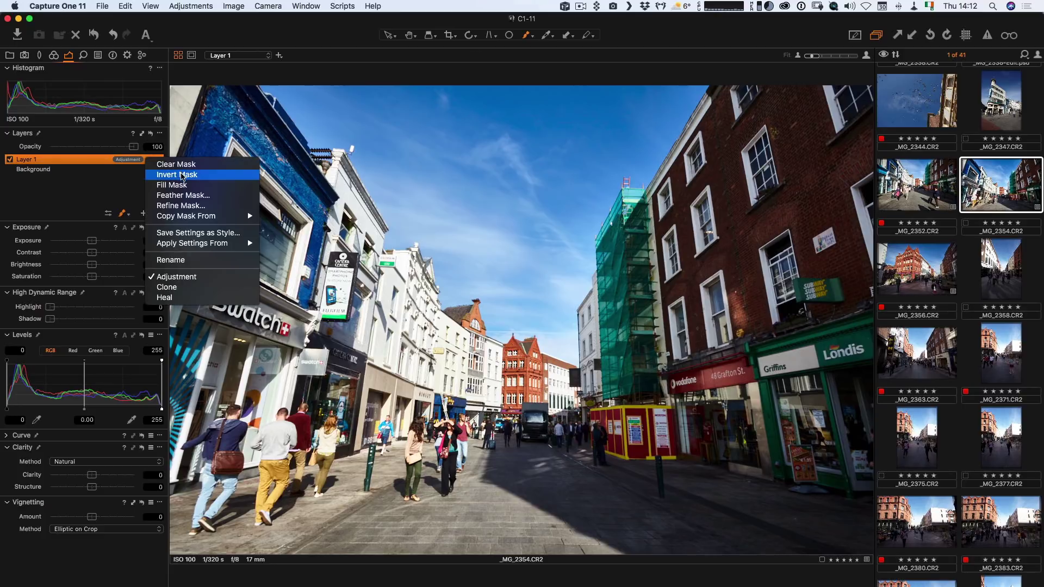
{"action": "left_click", "coordinate": [158, 172]}
{"action": "right_click", "coordinate": [151, 165]}
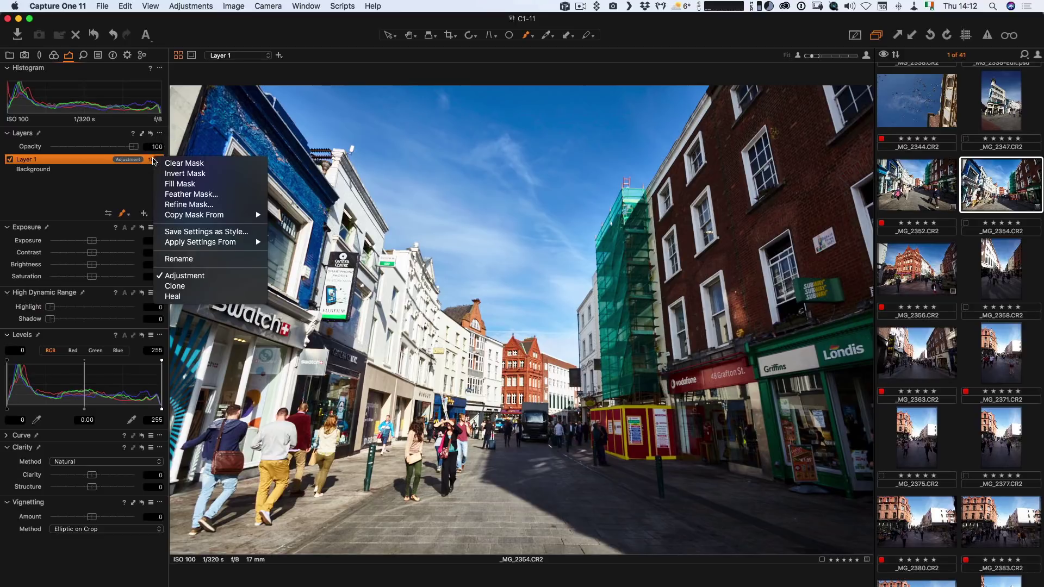
{"action": "left_click", "coordinate": [174, 179]}
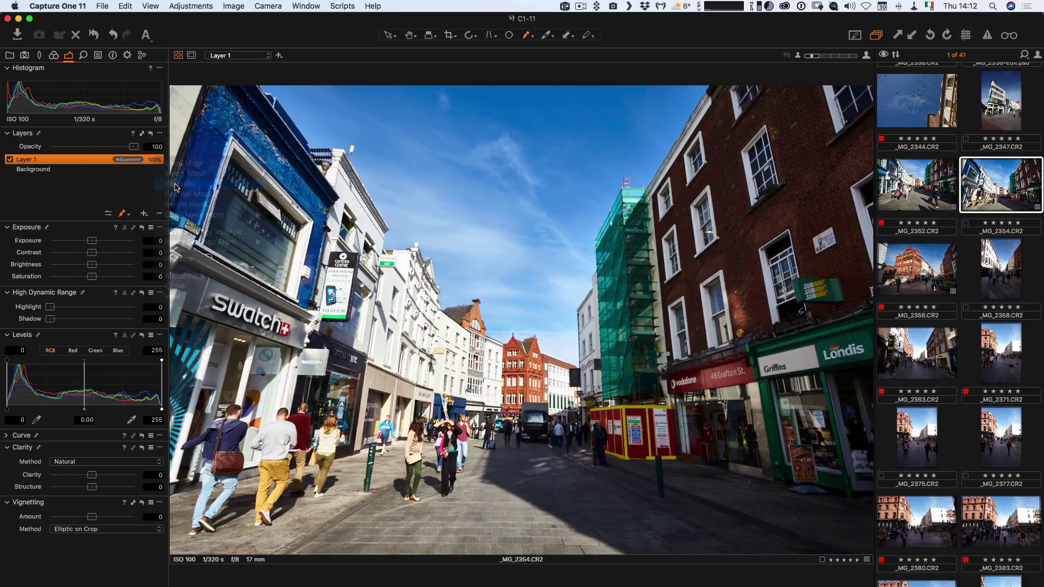
Using the layer's 3-way colour balance, tint the shadows blue, the midtones slightly orange and the highlights slightly blue-violet.
{"action": "left_click", "coordinate": [54, 54]}
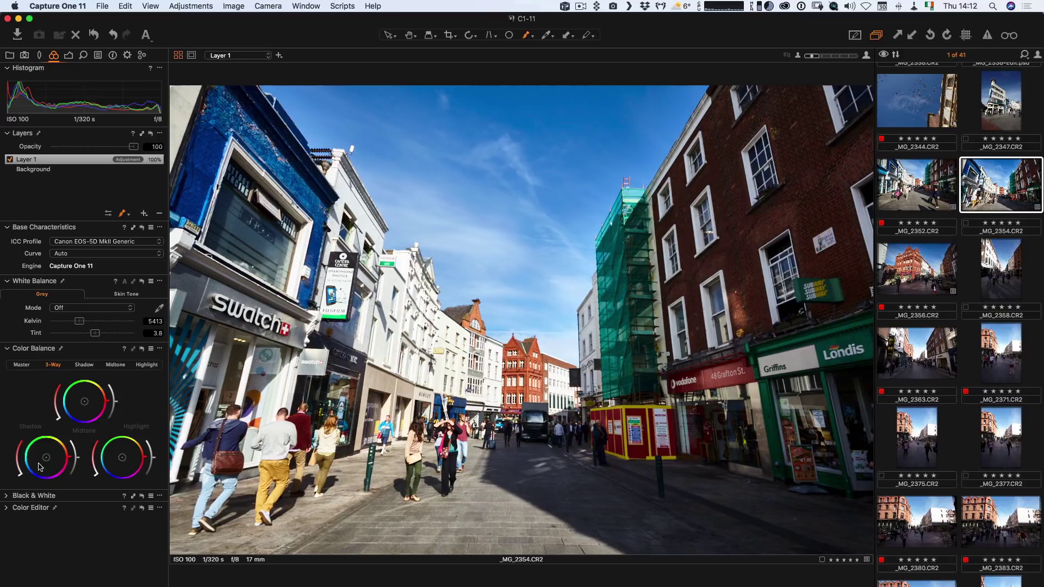
{"action": "left_click_drag", "start_coordinate": [39, 461], "coordinate": [39, 467]}
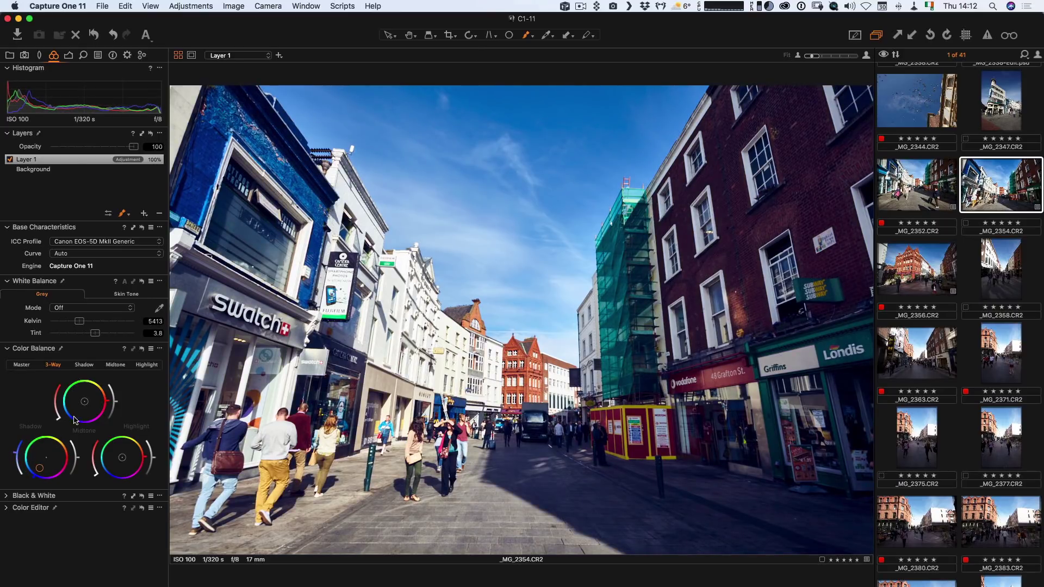
{"action": "left_click_drag", "start_coordinate": [84, 402], "coordinate": [91, 397]}
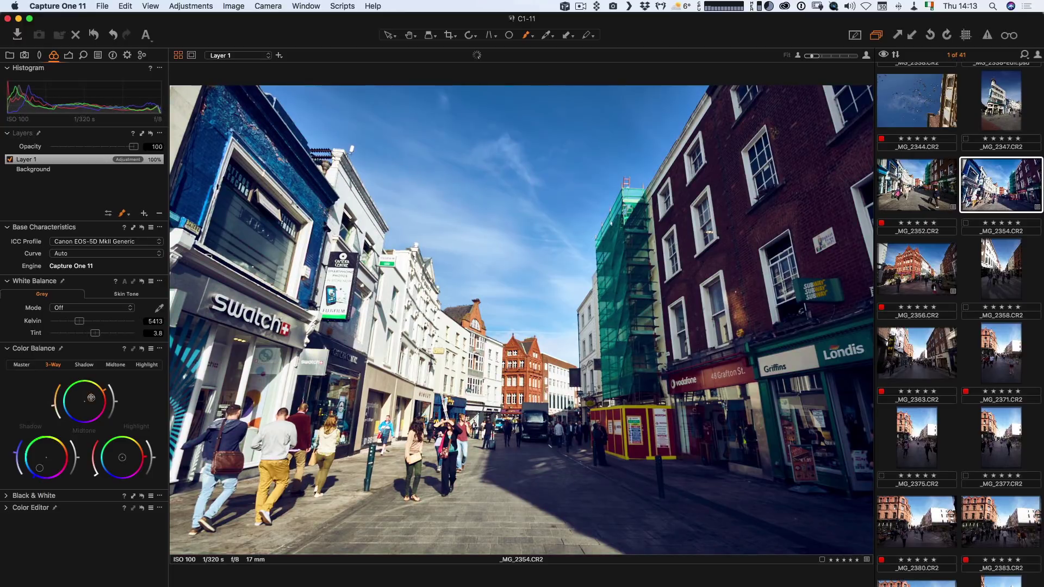
{"action": "left_click_drag", "start_coordinate": [122, 457], "coordinate": [120, 461]}
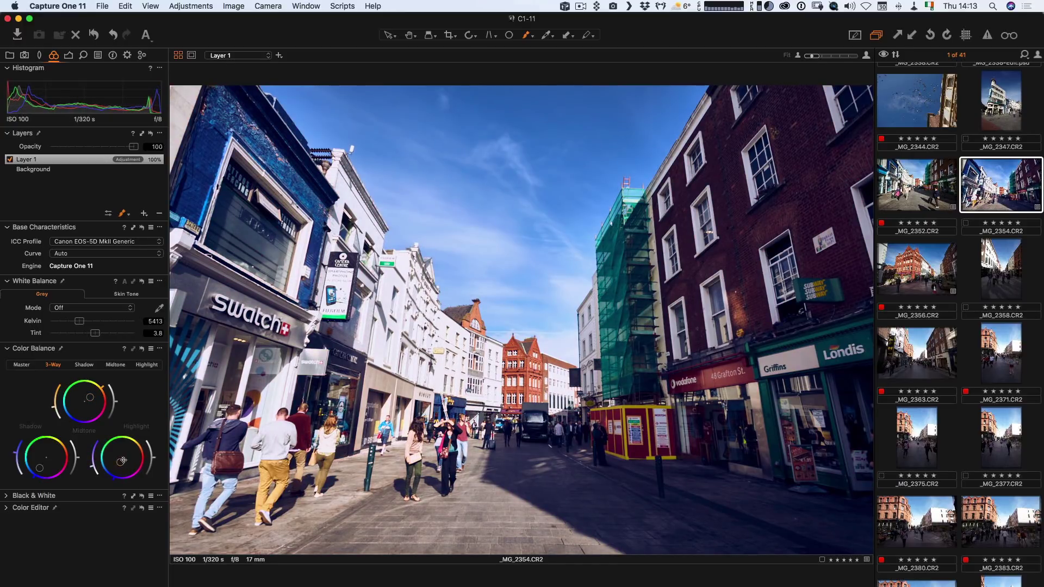
Shape the layer's RGB curve into a soft S with a lifted black point, deeper shadows, brighter upper tones and a lowered white point.
{"action": "left_click", "coordinate": [69, 56]}
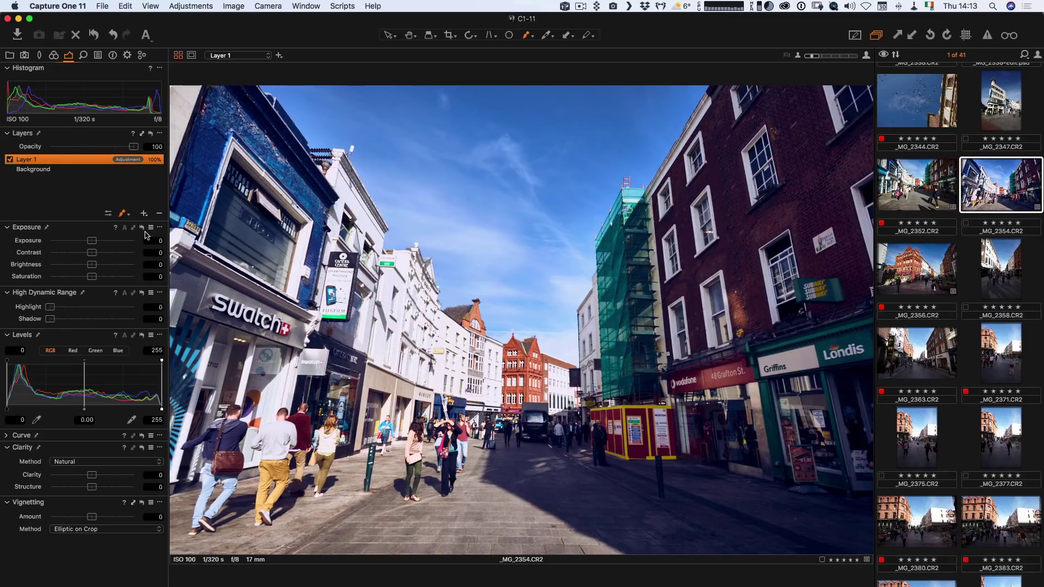
{"action": "left_click", "coordinate": [8, 435]}
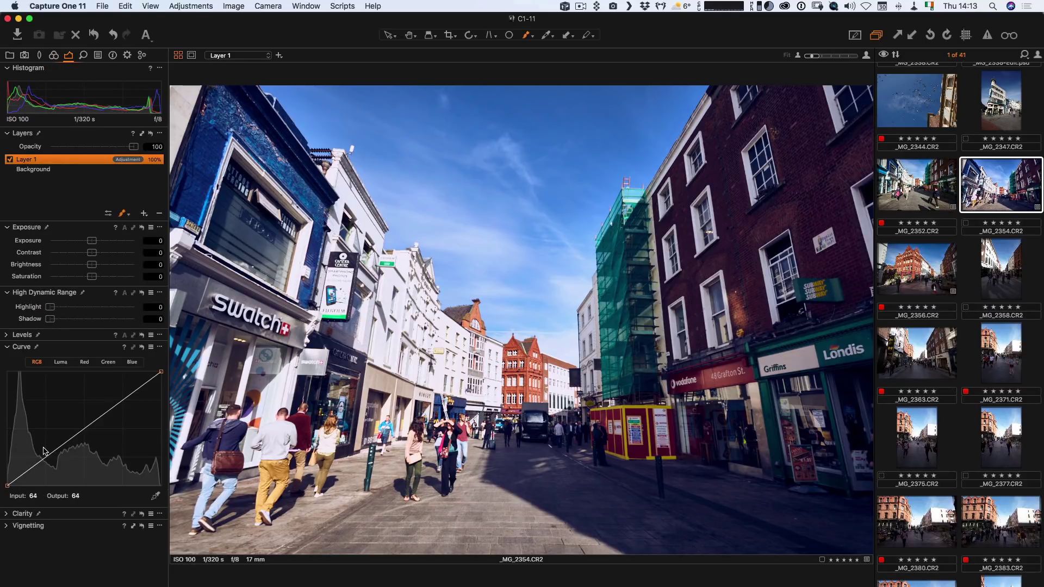
{"action": "left_click_drag", "start_coordinate": [51, 452], "coordinate": [51, 461]}
{"action": "left_click_drag", "start_coordinate": [111, 413], "coordinate": [110, 403]}
{"action": "left_click", "coordinate": [79, 432]}
{"action": "left_click_drag", "start_coordinate": [7, 484], "coordinate": [8, 480]}
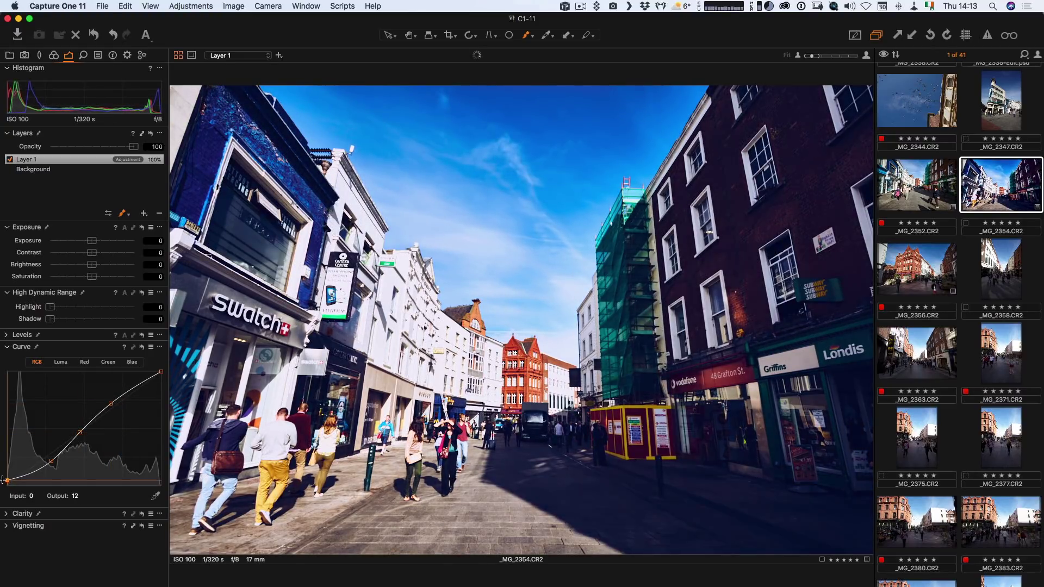
{"action": "left_click", "coordinate": [32, 473]}
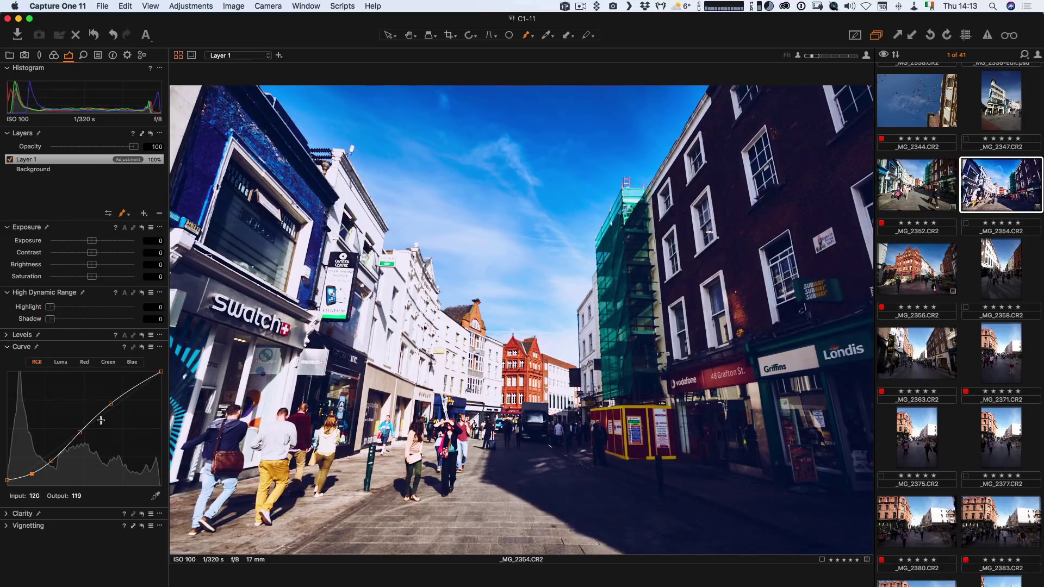
{"action": "left_click", "coordinate": [139, 384]}
{"action": "left_click_drag", "start_coordinate": [161, 372], "coordinate": [165, 380]}
{"action": "left_click_drag", "start_coordinate": [110, 403], "coordinate": [84, 435]}
Set the layer's highlight recovery to 20 and its clarity to -34 with the Natural method.
{"action": "left_click", "coordinate": [67, 306]}
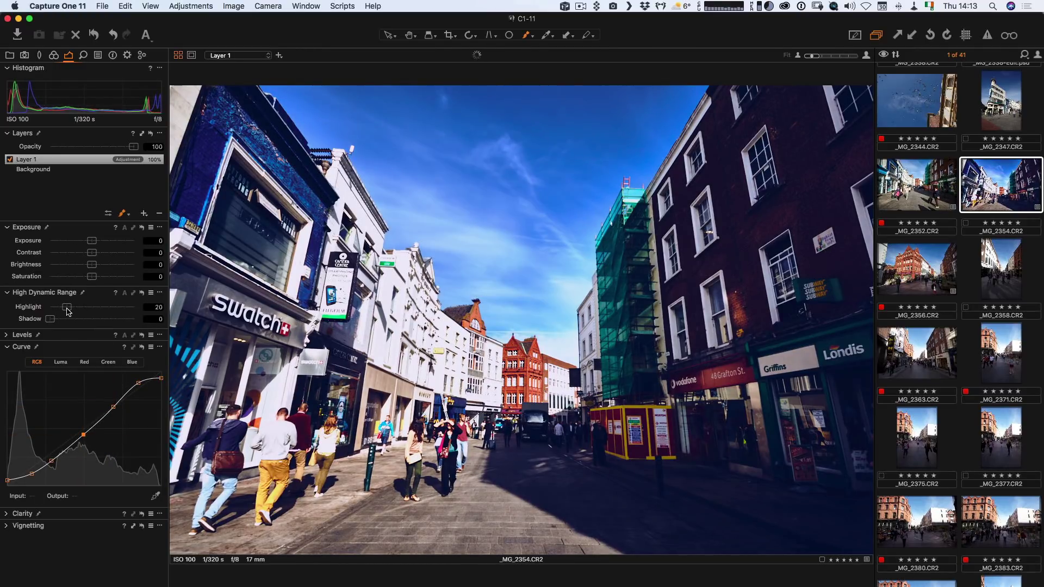
{"action": "left_click", "coordinate": [7, 513]}
{"action": "left_click_drag", "start_coordinate": [92, 541], "coordinate": [75, 542]}
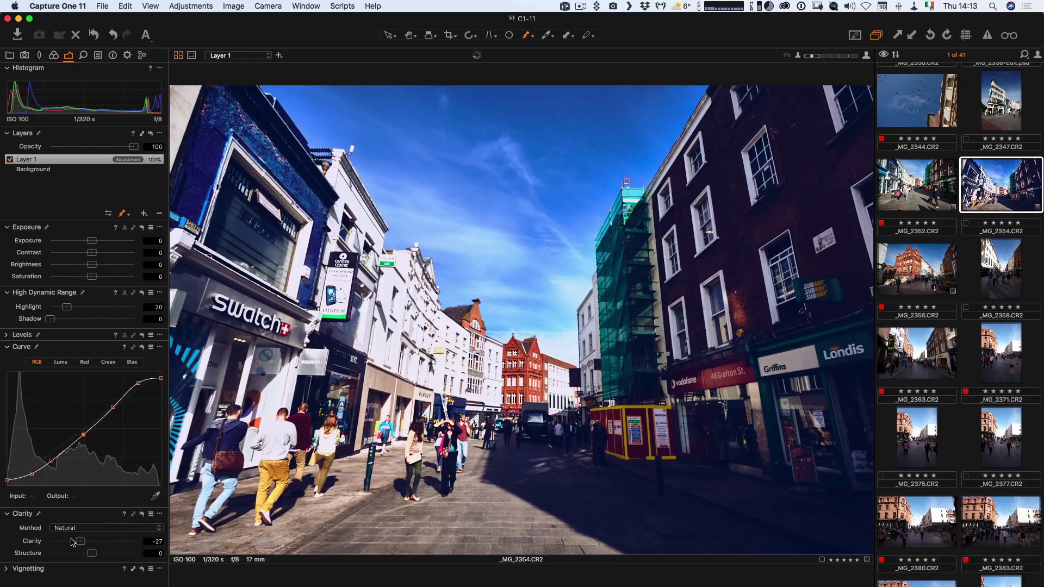
Compare the street photo with and without Layer 1, and reduce the layer's opacity.
{"action": "left_click", "coordinate": [161, 161]}
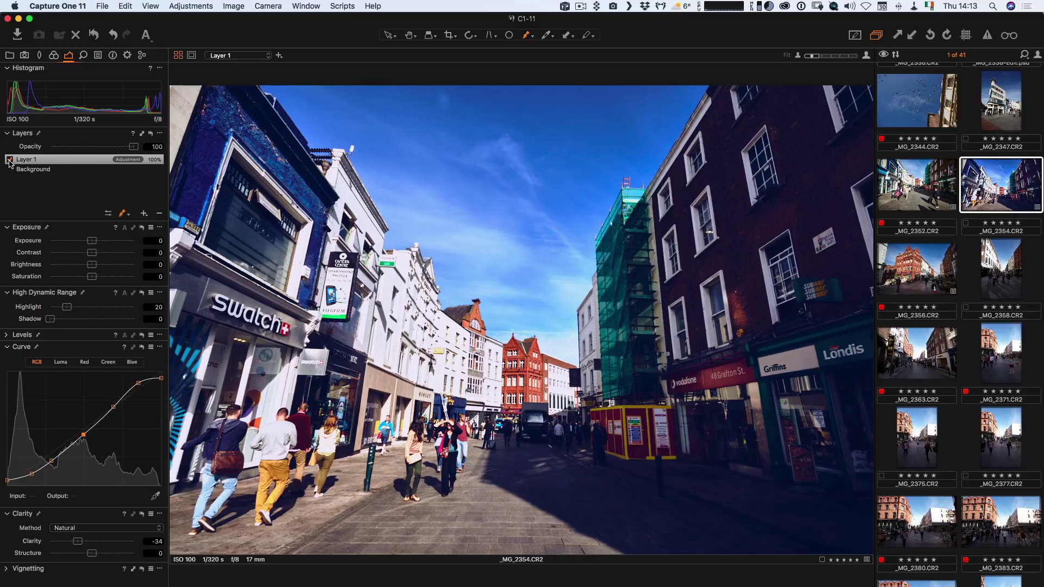
{"action": "left_click", "coordinate": [9, 160]}
{"action": "left_click", "coordinate": [9, 160]}
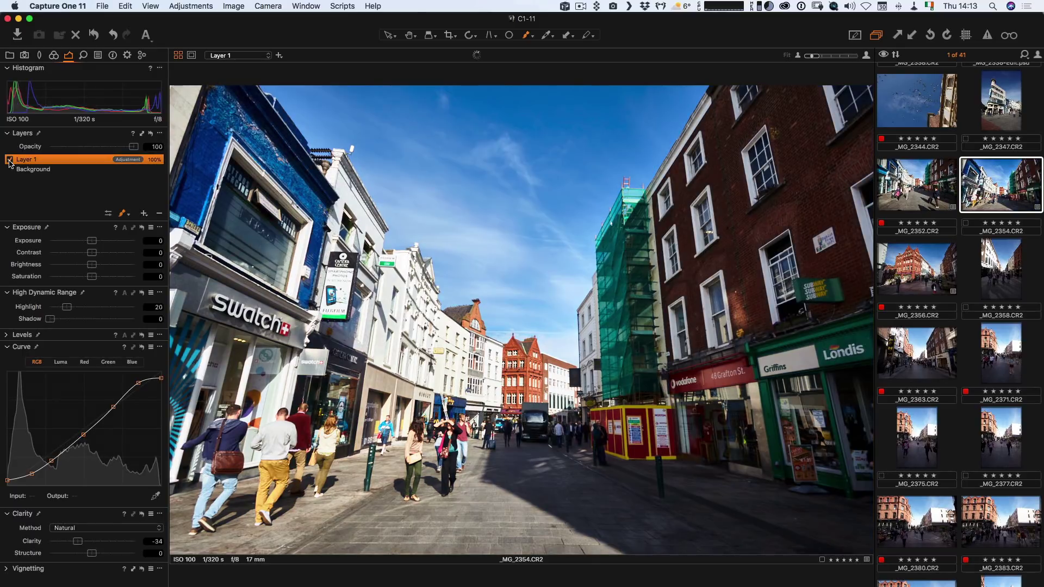
{"action": "left_click_drag", "start_coordinate": [133, 146], "coordinate": [98, 149]}
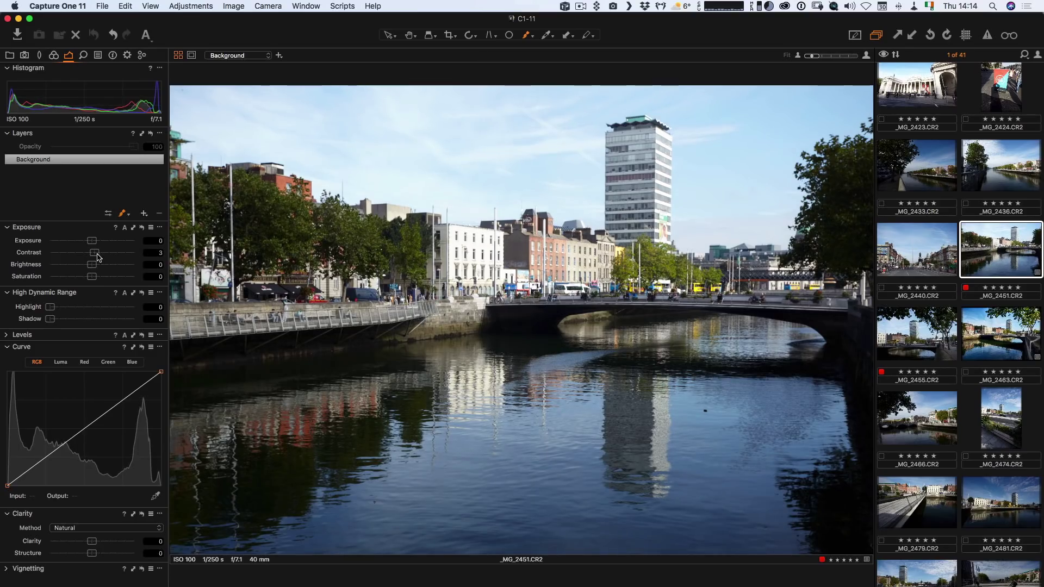
On river photo _MG_2451.CR2, raise contrast and highlight recovery, set levels to shadow 8 and midtone -0.06, and clarity to 46.
{"action": "left_click_drag", "start_coordinate": [98, 257], "coordinate": [113, 257]}
{"action": "left_click_drag", "start_coordinate": [50, 307], "coordinate": [80, 320]}
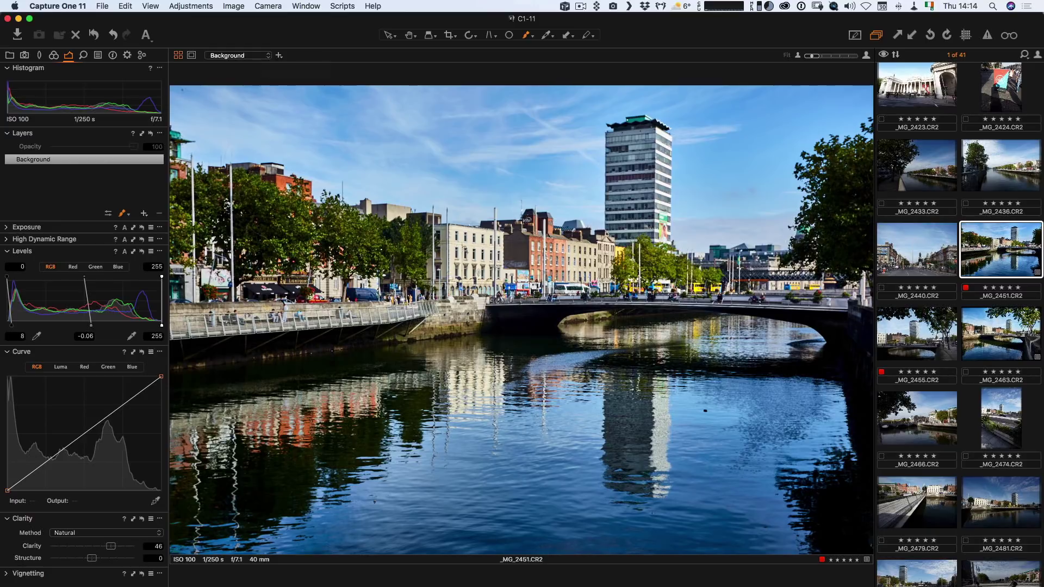
Handwrite a red annotation "Clean up!" in the sky with an arrow pointing at the tower block.
{"action": "left_click", "coordinate": [113, 55]}
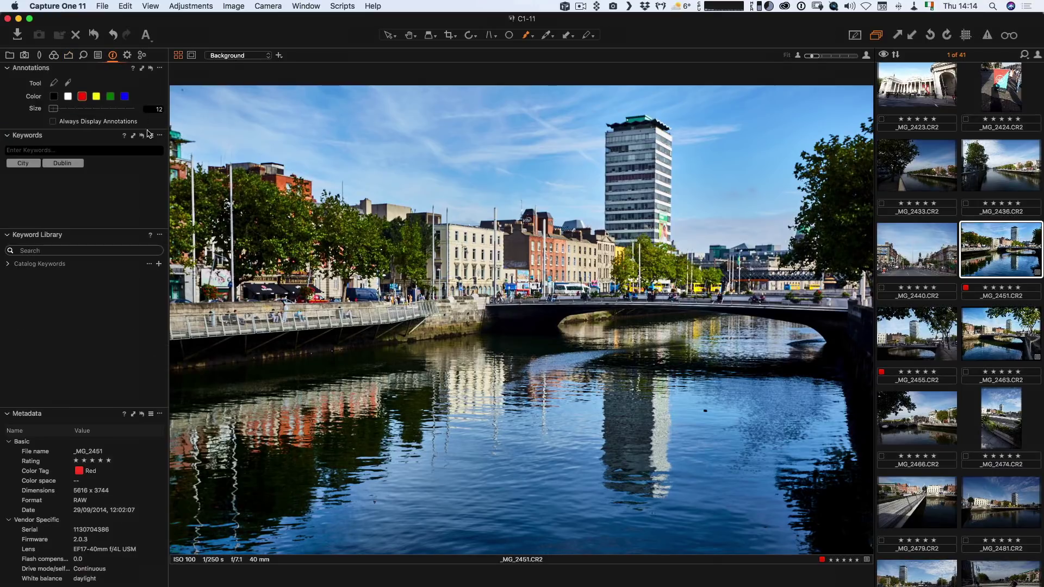
{"action": "left_click", "coordinate": [53, 82]}
{"action": "left_click_drag", "start_coordinate": [549, 157], "coordinate": [585, 166]}
{"action": "mouse_move", "coordinate": [489, 128]}
{"action": "left_mouse_down"}
{"action": "mouse_move", "coordinate": [547, 132]}
{"action": "mouse_move", "coordinate": [527, 158]}
{"action": "mouse_move", "coordinate": [550, 140]}
{"action": "mouse_move", "coordinate": [550, 158]}
{"action": "left_mouse_up"}
Draw a red arrow across the water to the tower's reflection and annotate it "Too strong".
{"action": "mouse_move", "coordinate": [499, 403]}
{"action": "left_mouse_down"}
{"action": "mouse_move", "coordinate": [567, 415]}
{"action": "mouse_move", "coordinate": [637, 403]}
{"action": "mouse_move", "coordinate": [650, 412]}
{"action": "mouse_move", "coordinate": [618, 428]}
{"action": "left_mouse_up"}
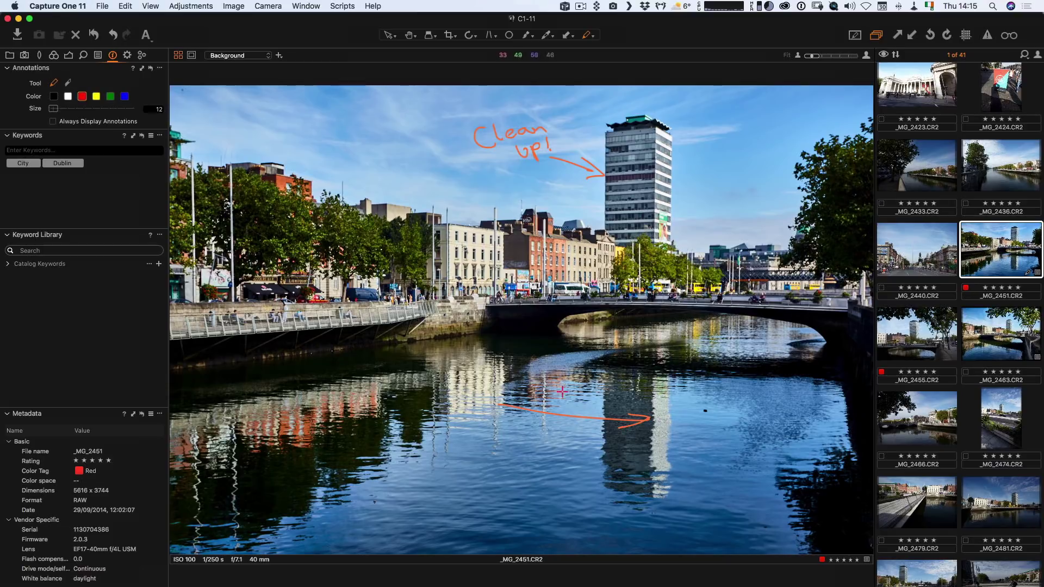
{"action": "left_click_drag", "start_coordinate": [501, 373], "coordinate": [523, 373]}
{"action": "mouse_move", "coordinate": [516, 374]}
{"action": "left_mouse_down"}
{"action": "mouse_move", "coordinate": [523, 390]}
{"action": "mouse_move", "coordinate": [547, 374]}
{"action": "left_mouse_up"}
{"action": "mouse_move", "coordinate": [530, 419]}
{"action": "left_mouse_down"}
{"action": "mouse_move", "coordinate": [528, 440]}
{"action": "mouse_move", "coordinate": [592, 415]}
{"action": "mouse_move", "coordinate": [583, 435]}
{"action": "left_mouse_up"}
Annotate the sky in red with "Bring up shadows" and an arrow pointing at the dark riverside tree.
{"action": "mouse_move", "coordinate": [734, 142]}
{"action": "left_mouse_down"}
{"action": "mouse_move", "coordinate": [772, 167]}
{"action": "mouse_move", "coordinate": [755, 172]}
{"action": "left_mouse_up"}
{"action": "left_click_drag", "start_coordinate": [707, 101], "coordinate": [810, 110]}
{"action": "mouse_move", "coordinate": [746, 123]}
{"action": "left_mouse_down"}
{"action": "mouse_move", "coordinate": [741, 136]}
{"action": "mouse_move", "coordinate": [841, 124]}
{"action": "mouse_move", "coordinate": [837, 136]}
{"action": "left_mouse_up"}
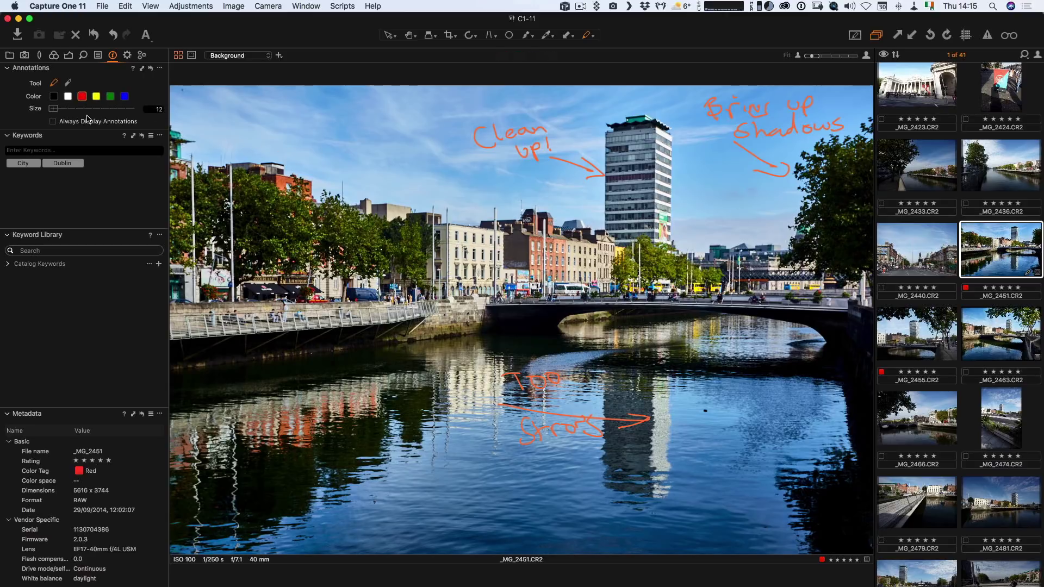
In green, draw arrows across the sky and the water, and circle the tower's top with a question mark below it.
{"action": "left_click", "coordinate": [111, 98]}
{"action": "mouse_move", "coordinate": [237, 136]}
{"action": "left_mouse_down"}
{"action": "mouse_move", "coordinate": [445, 188]}
{"action": "mouse_move", "coordinate": [421, 191]}
{"action": "left_mouse_up"}
{"action": "mouse_move", "coordinate": [318, 407]}
{"action": "left_mouse_down"}
{"action": "mouse_move", "coordinate": [492, 382]}
{"action": "mouse_move", "coordinate": [491, 402]}
{"action": "left_mouse_up"}
{"action": "mouse_move", "coordinate": [616, 98]}
{"action": "left_mouse_down"}
{"action": "mouse_move", "coordinate": [668, 101]}
{"action": "mouse_move", "coordinate": [596, 147]}
{"action": "mouse_move", "coordinate": [666, 101]}
{"action": "left_mouse_up"}
{"action": "mouse_move", "coordinate": [692, 172]}
{"action": "left_mouse_down"}
{"action": "mouse_move", "coordinate": [707, 190]}
{"action": "mouse_move", "coordinate": [705, 222]}
{"action": "left_mouse_up"}
{"action": "left_click", "coordinate": [707, 233]}
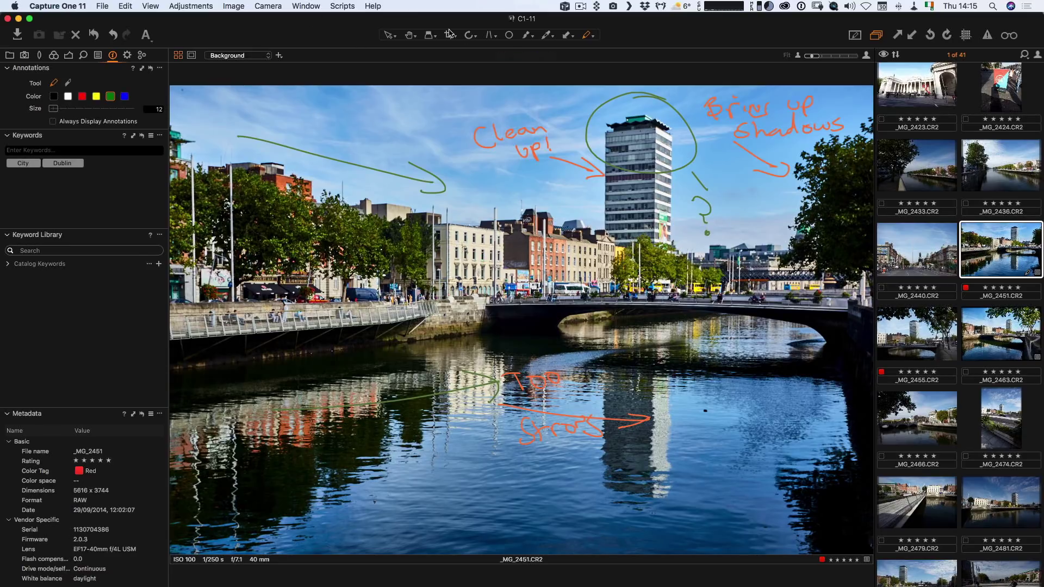
Leave the annotation drawing tool and turn on the permanent display of annotations.
{"action": "left_click", "coordinate": [412, 37]}
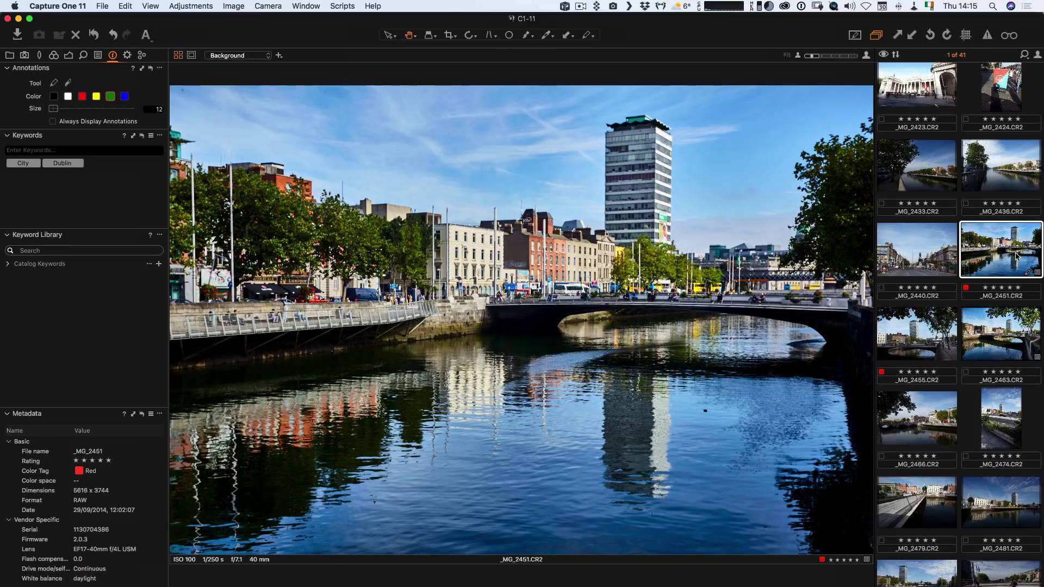
{"action": "left_click", "coordinate": [855, 36]}
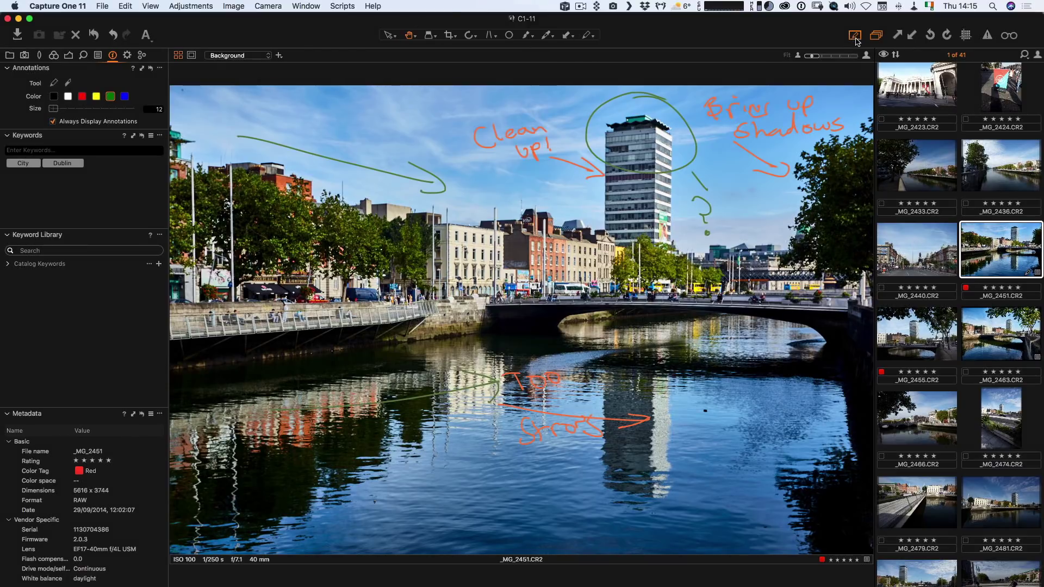
{"action": "left_click", "coordinate": [856, 39]}
{"action": "left_click", "coordinate": [856, 39]}
Send _MG_2451.CR2 to Adobe Photoshop CC 2018 as a 16 bit Adobe RGB (1998) PSD with annotations as a layer.
{"action": "right_click", "coordinate": [988, 250]}
{"action": "left_click", "coordinate": [892, 323]}
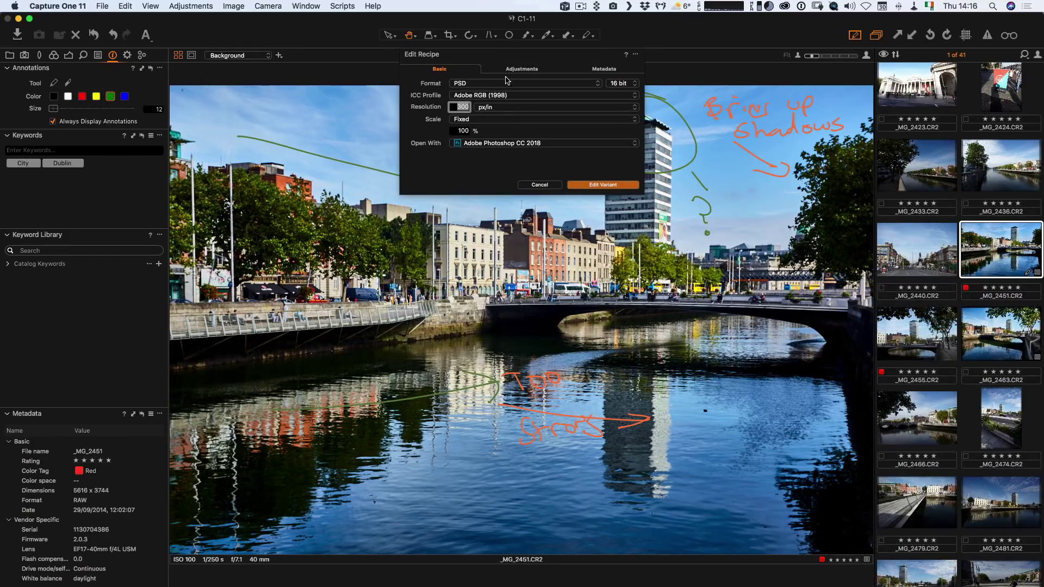
{"action": "left_click", "coordinate": [617, 72]}
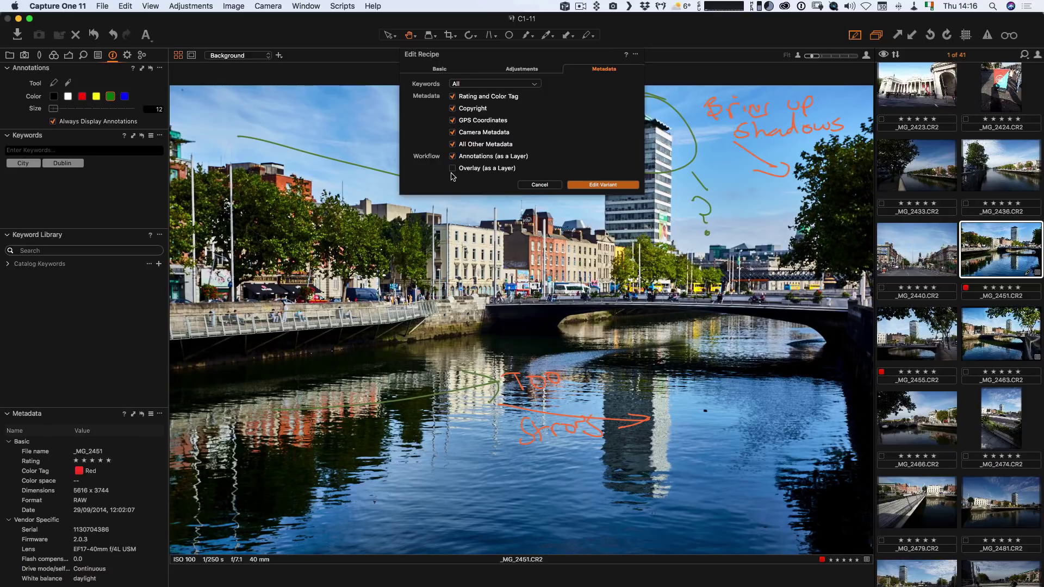
{"action": "left_click", "coordinate": [462, 69]}
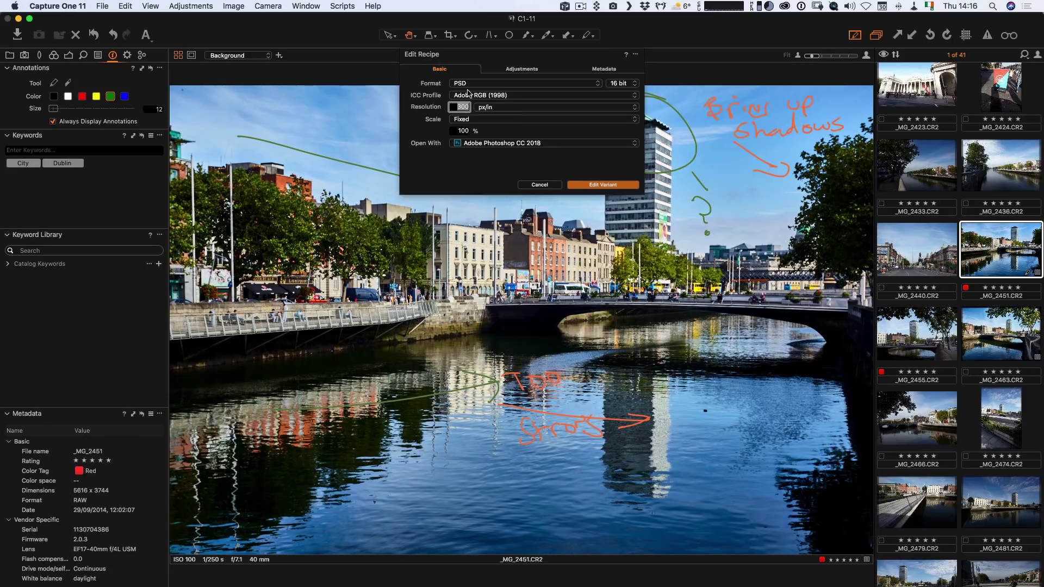
{"action": "left_click", "coordinate": [608, 185]}
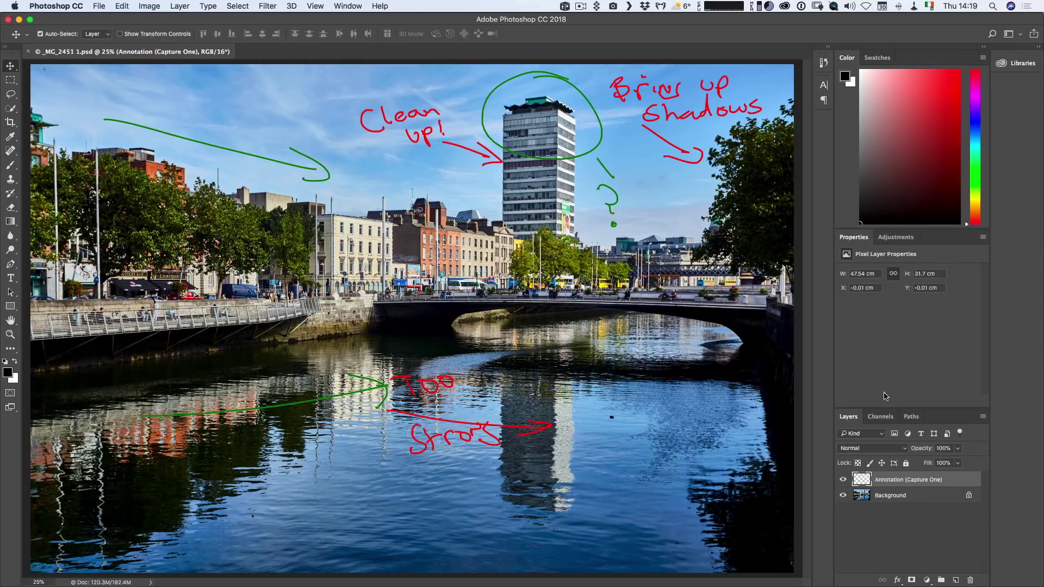
In Photoshop, hide and show the Annotation (Capture One) layer to check it, and switch back to Capture One.
{"action": "left_click", "coordinate": [842, 480]}
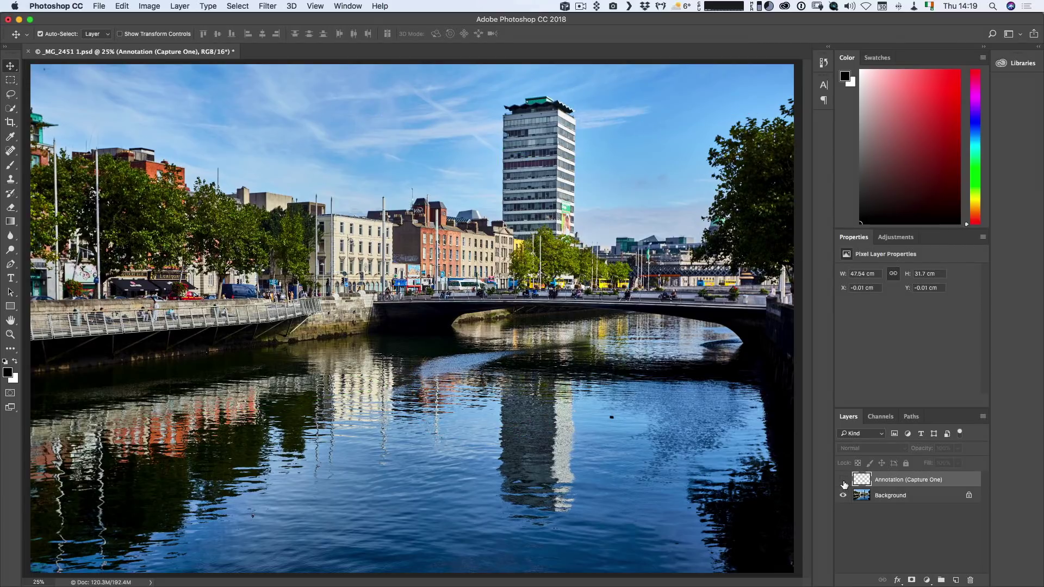
{"action": "left_click", "coordinate": [844, 481]}
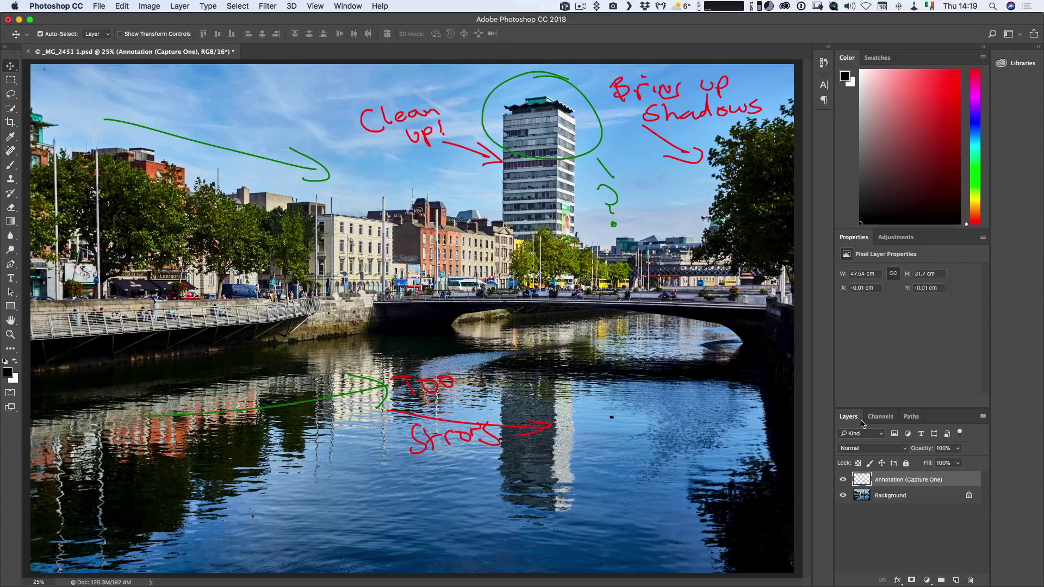
{"action": "key", "text": "super"}
{"action": "key", "text": "super+Tab"}
{"action": "key", "text": "super+Tab"}
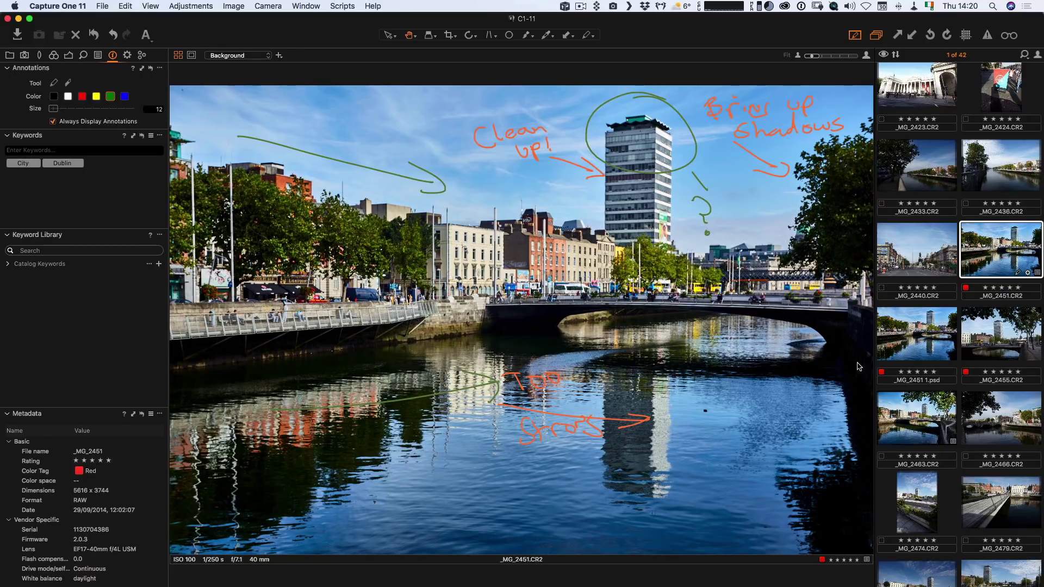
Switch to Safari to review the What's new in Capture One 11 page, and return to Capture One's photo thumbnails.
{"action": "key", "text": "super+Tab"}
{"action": "key", "text": "super+Tab"}
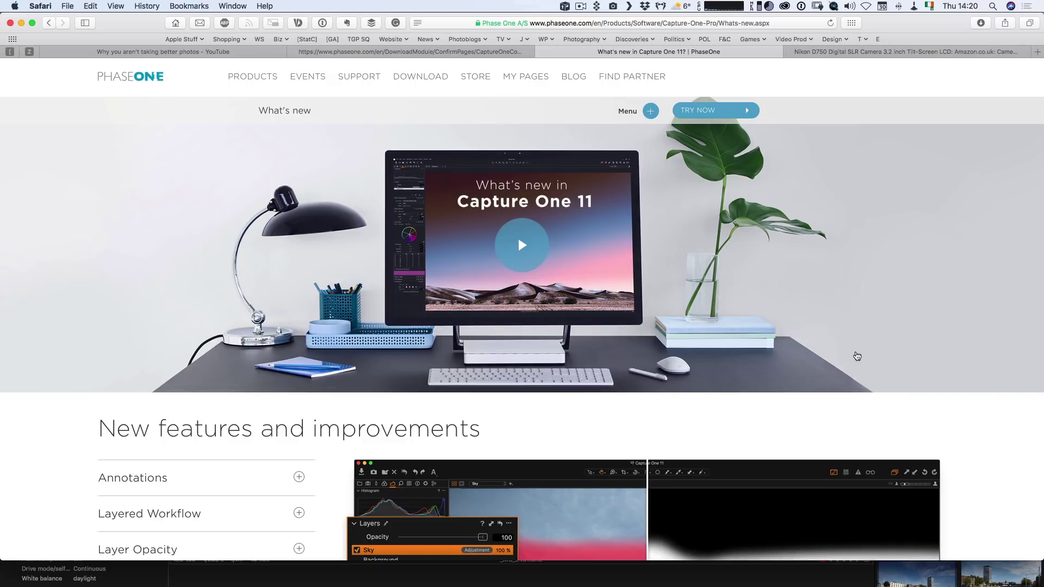
{"action": "scroll", "coordinate": [799, 357], "scroll_direction": "down", "scroll_amount": 10}
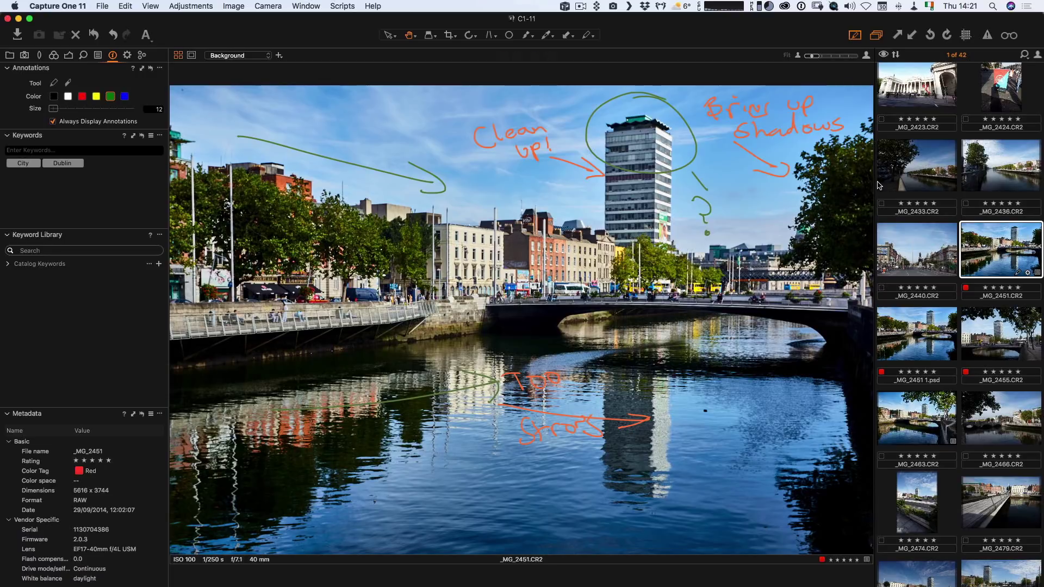
{"action": "scroll", "coordinate": [875, 184], "scroll_direction": "down", "scroll_amount": 2}
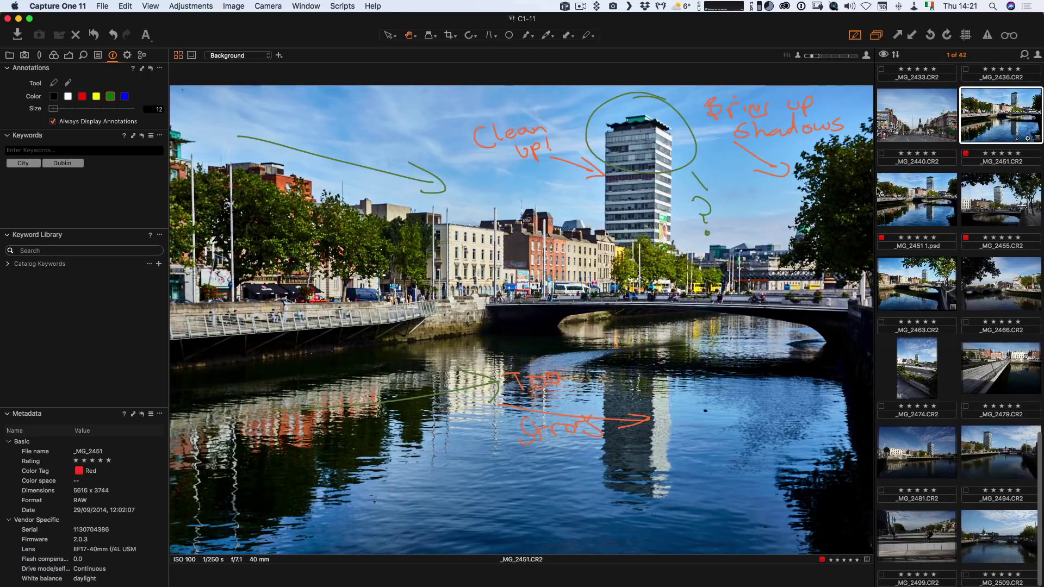